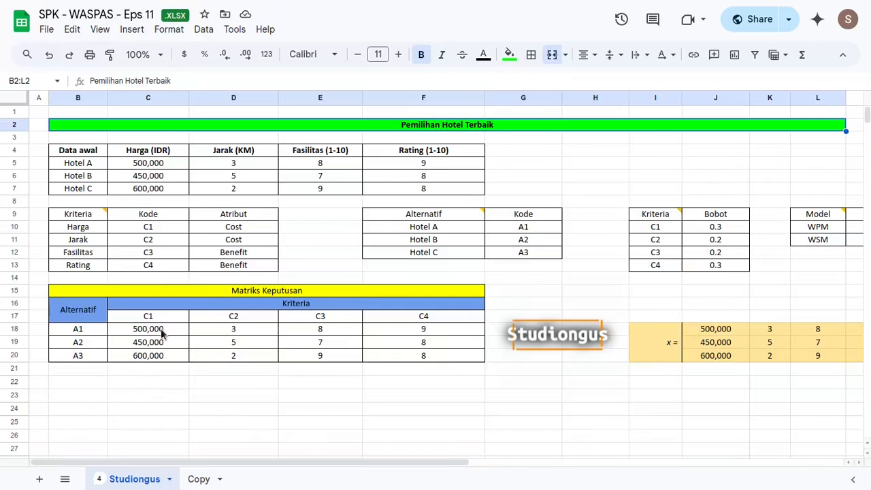
# Clear the criteria codes and values in C17:F20 and the alternative codes in B18:B20 of the Matriks Keputusan table.
pyautogui.moveTo(148, 320); pyautogui.dragTo(416, 358)
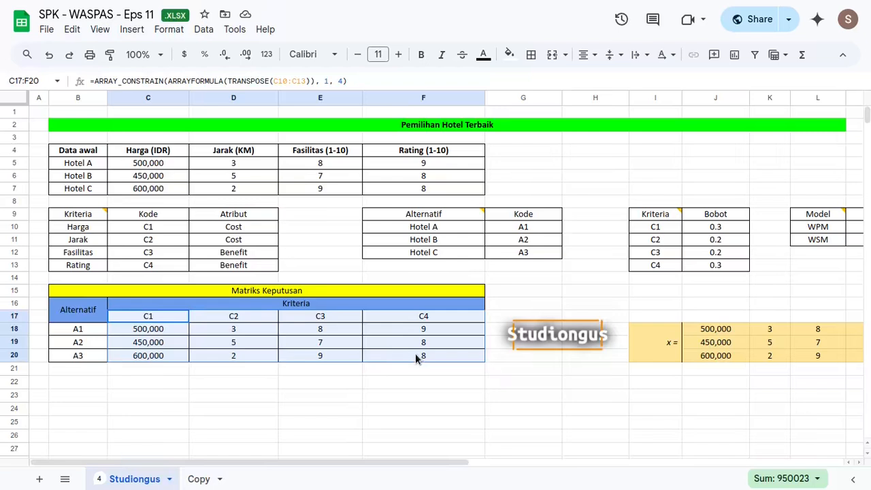
pyautogui.press('Delete')
pyautogui.moveTo(76, 330); pyautogui.dragTo(86, 356)
pyautogui.press('Delete')
pyautogui.click(121, 302)
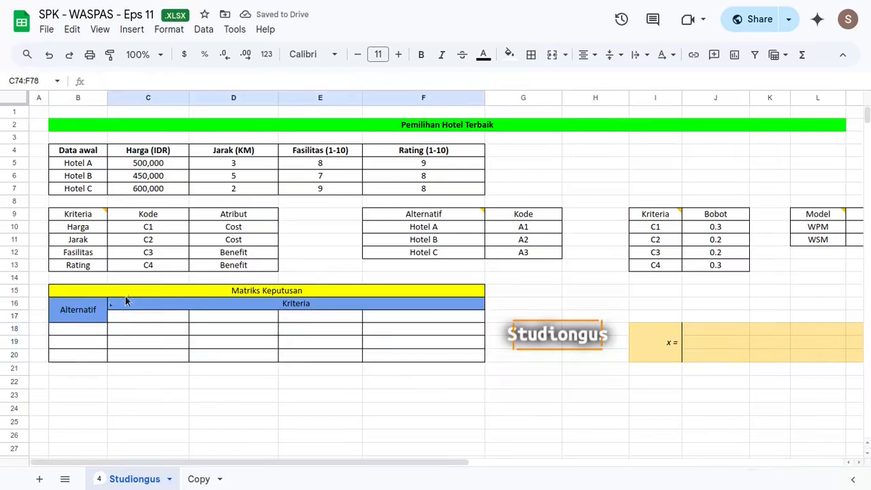
# Examine the Pemilihan Hotel Terbaik title and the Data awal table with its hotel names, criteria headers and values.
pyautogui.click(483, 127)
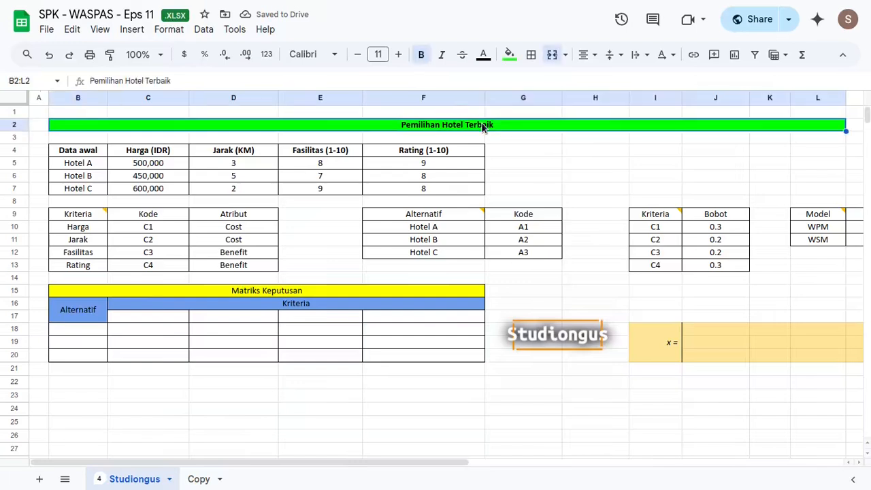
pyautogui.click(76, 151)
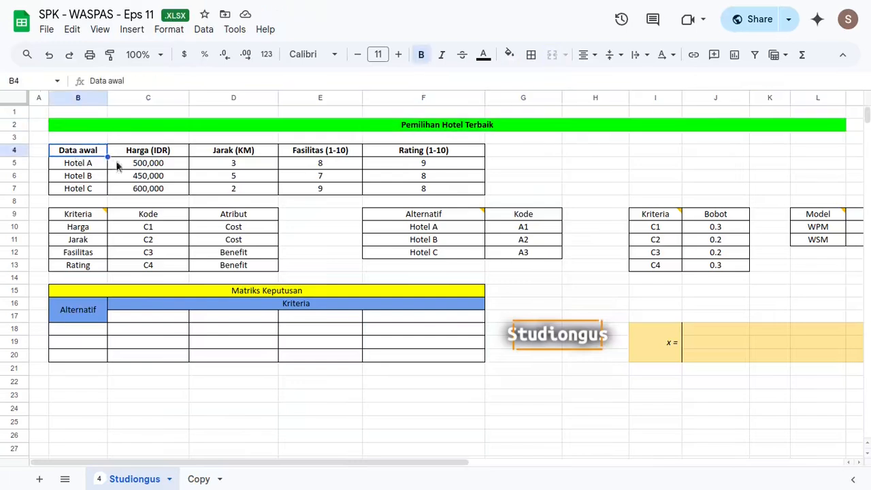
pyautogui.moveTo(148, 167); pyautogui.dragTo(420, 188)
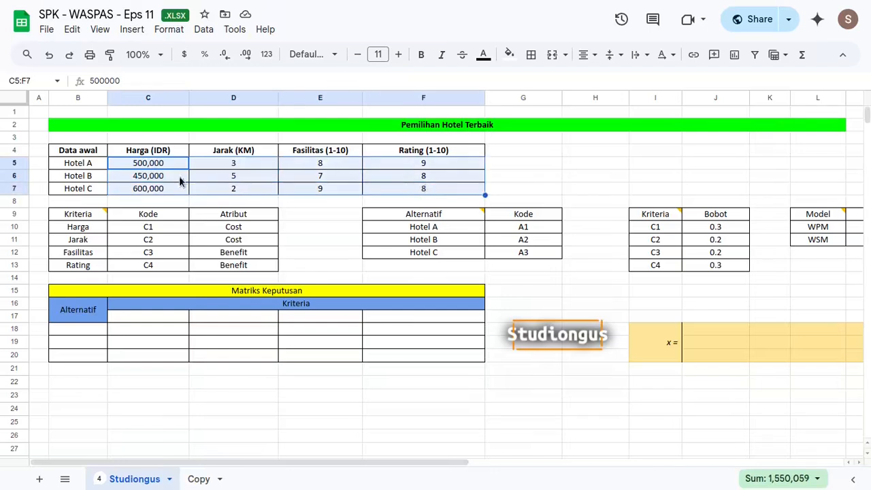
pyautogui.click(78, 154)
pyautogui.moveTo(79, 165); pyautogui.dragTo(85, 191)
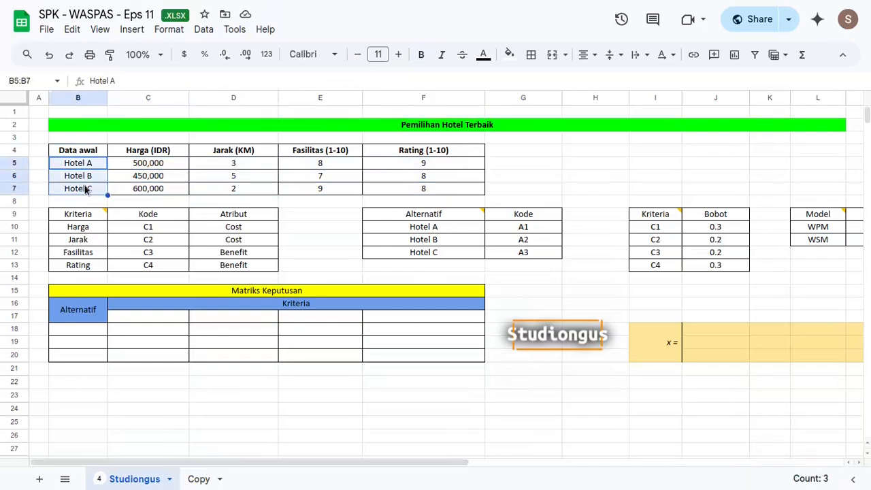
pyautogui.moveTo(160, 149); pyautogui.dragTo(427, 170)
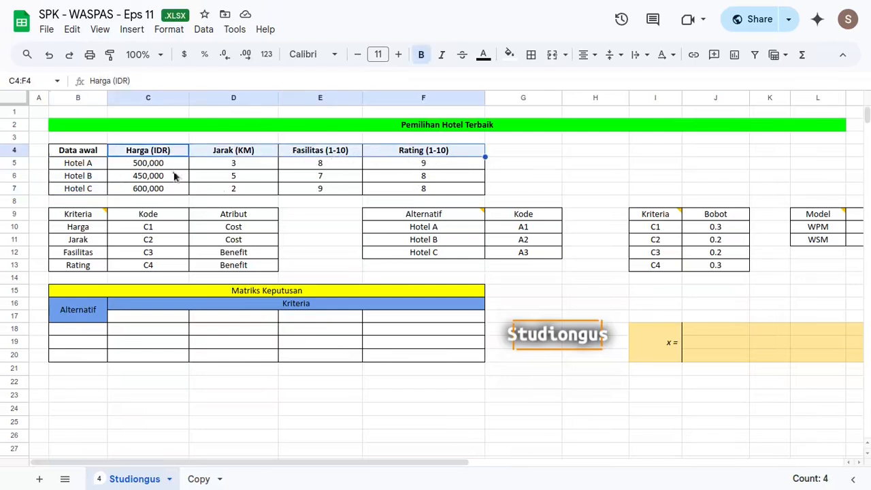
pyautogui.moveTo(153, 163); pyautogui.dragTo(429, 194)
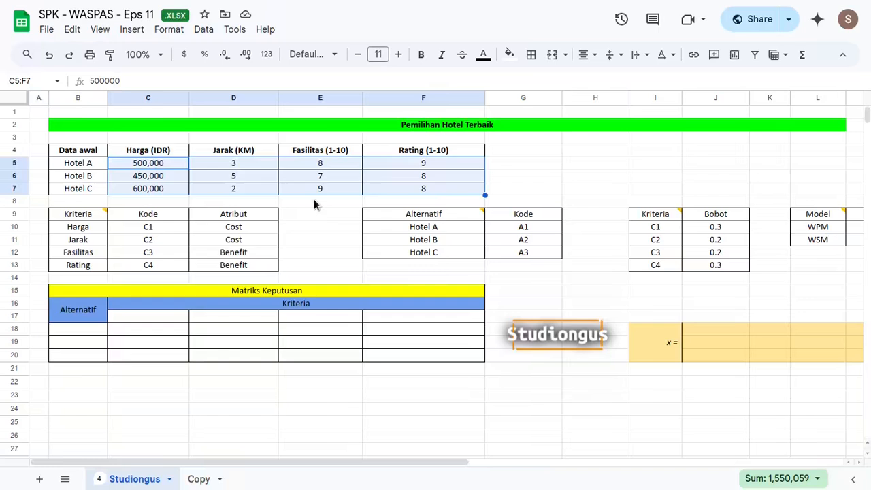
pyautogui.click(310, 199)
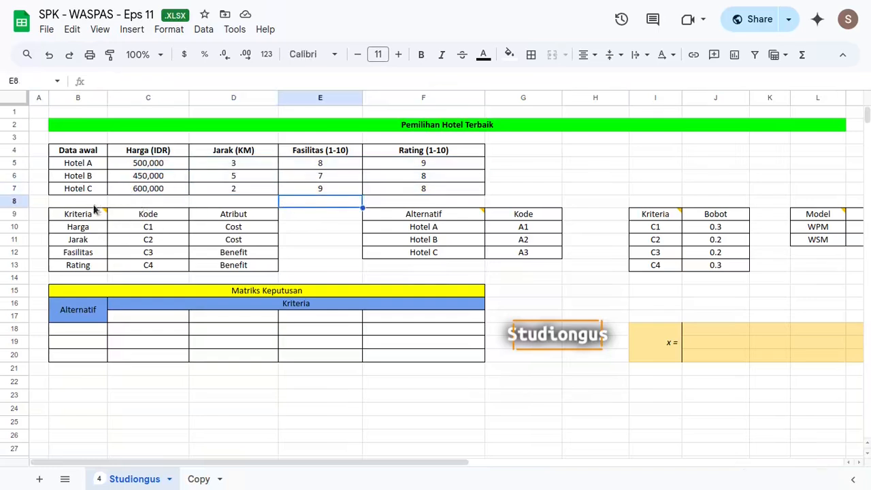
# Examine the Kriteria table's names, codes and Cost/Benefit attributes, and the Alternatif table's hotels and codes, including the header notes.
pyautogui.moveTo(126, 215)
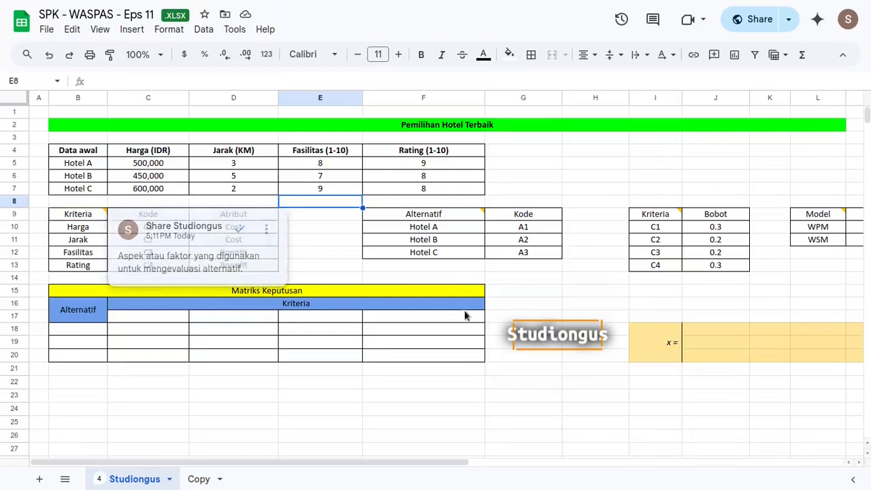
pyautogui.click(338, 410)
pyautogui.click(162, 216)
pyautogui.moveTo(95, 232); pyautogui.dragTo(94, 266)
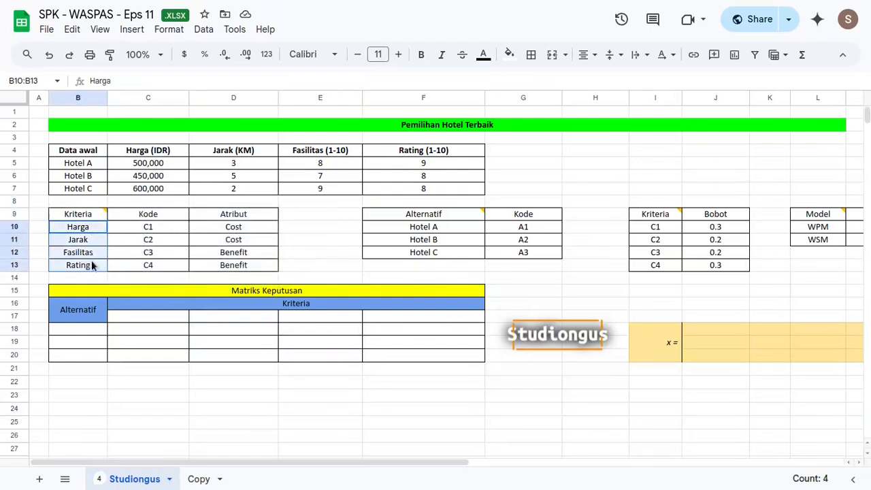
pyautogui.moveTo(170, 230); pyautogui.dragTo(173, 267)
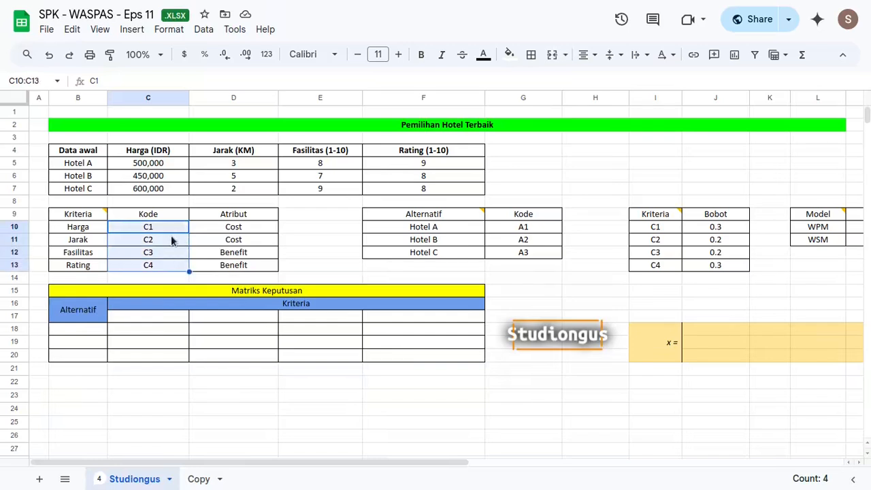
pyautogui.moveTo(233, 228); pyautogui.dragTo(246, 264)
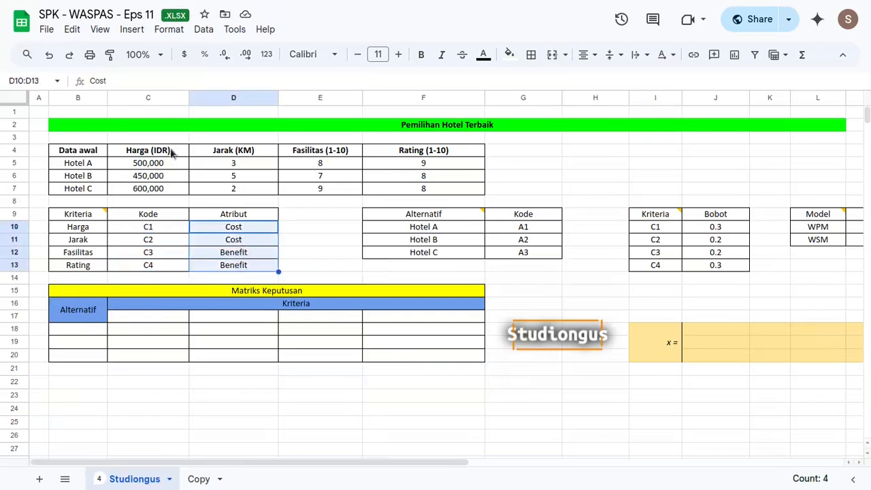
pyautogui.moveTo(75, 214)
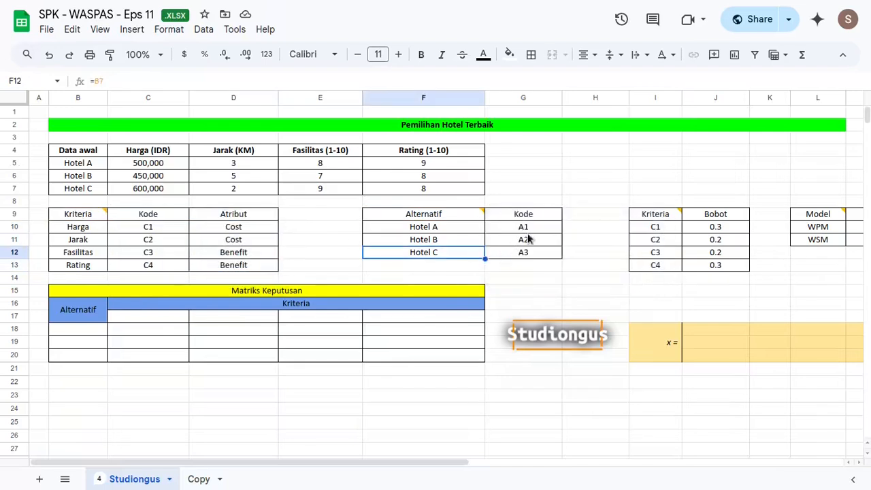
pyautogui.moveTo(453, 230); pyautogui.dragTo(452, 253)
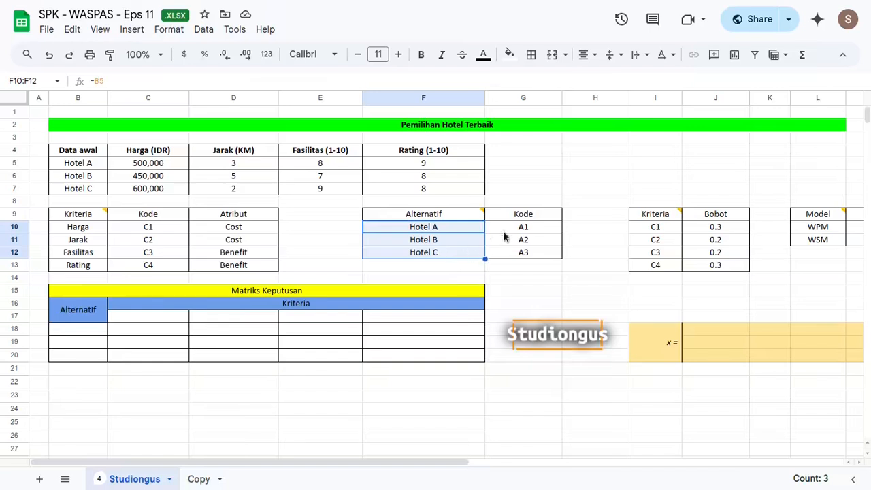
pyautogui.moveTo(508, 227); pyautogui.dragTo(515, 253)
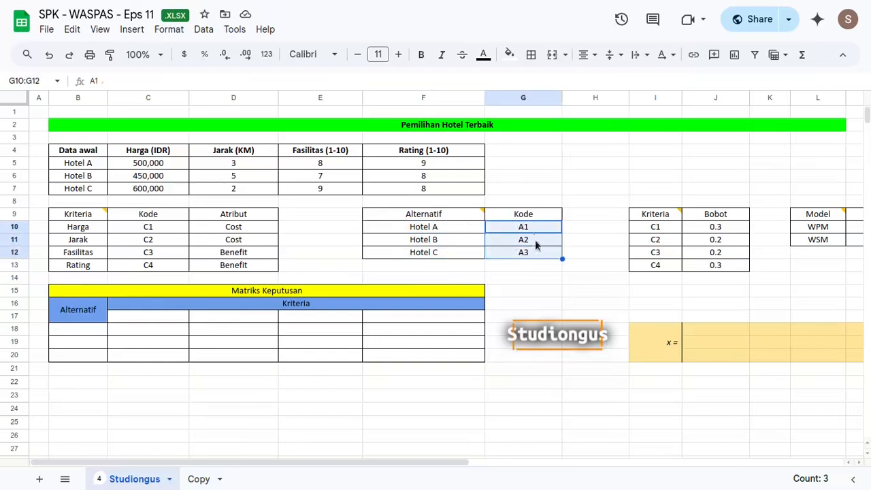
pyautogui.moveTo(472, 219)
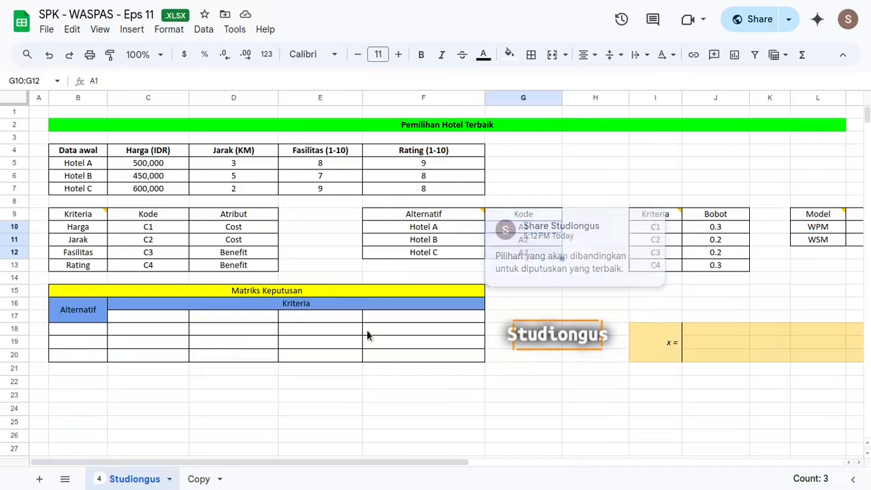
pyautogui.moveTo(458, 235); pyautogui.dragTo(467, 268)
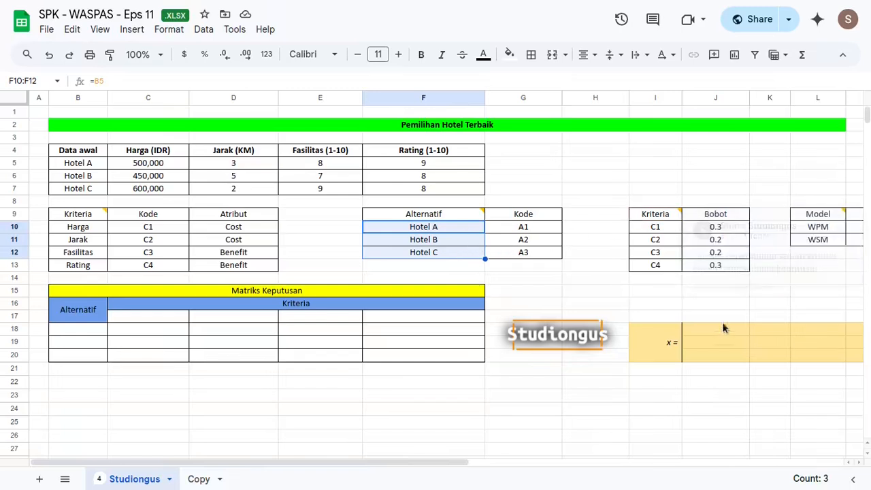
# Examine the weights assigned to criteria C1 to C4 and to the WPM and WSM models, including the header notes.
pyautogui.click(675, 286)
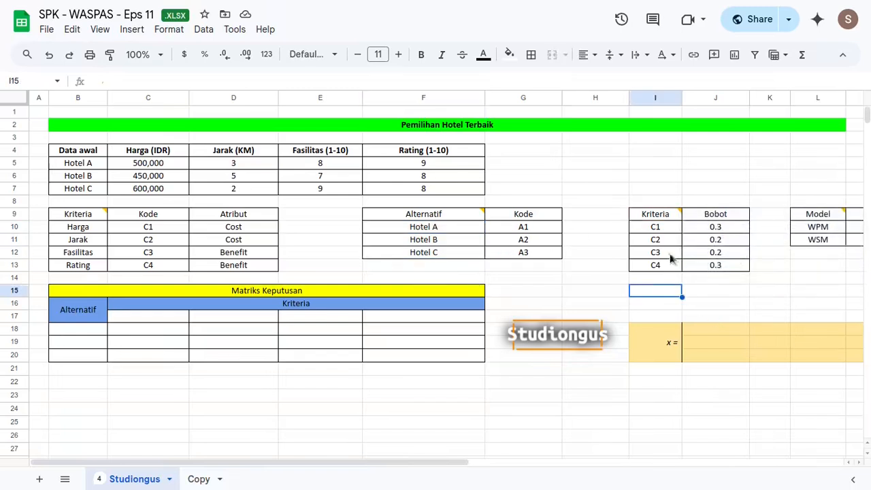
pyautogui.hscroll(3, 654, 247)
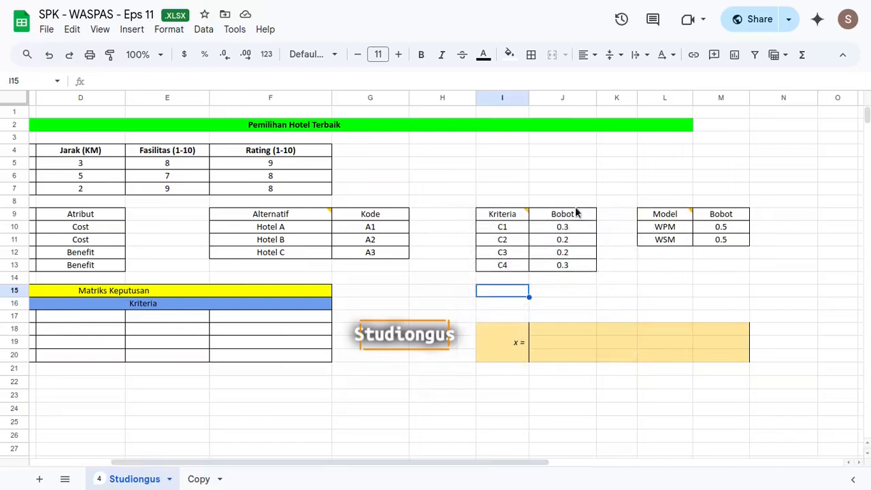
pyautogui.moveTo(577, 217); pyautogui.dragTo(574, 253)
pyautogui.moveTo(500, 220); pyautogui.dragTo(563, 264)
pyautogui.click(503, 266)
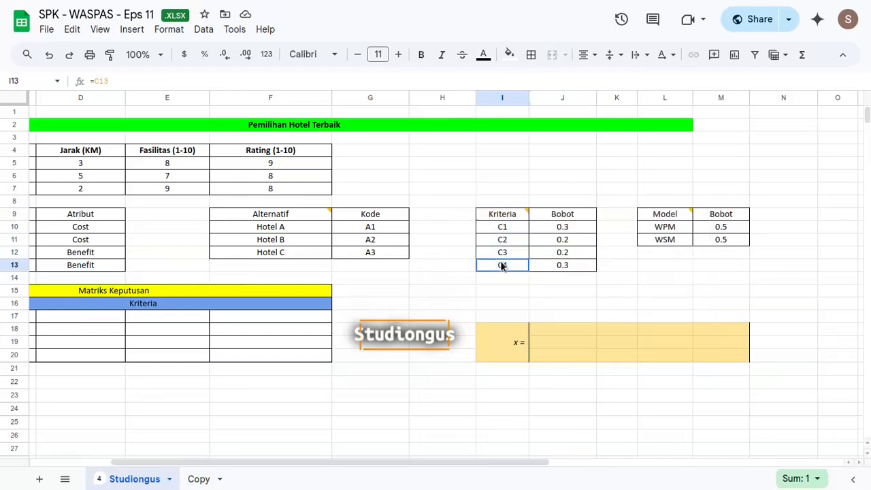
pyautogui.moveTo(571, 217); pyautogui.dragTo(573, 268)
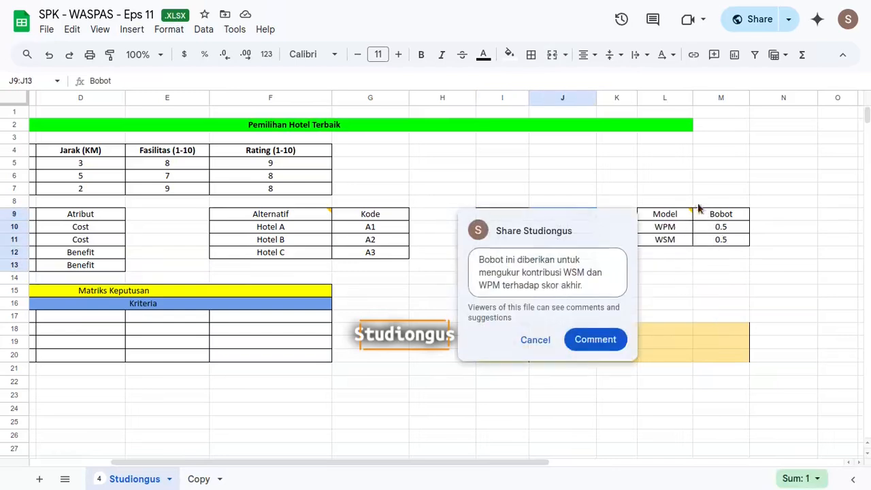
pyautogui.moveTo(676, 215)
pyautogui.click(573, 256)
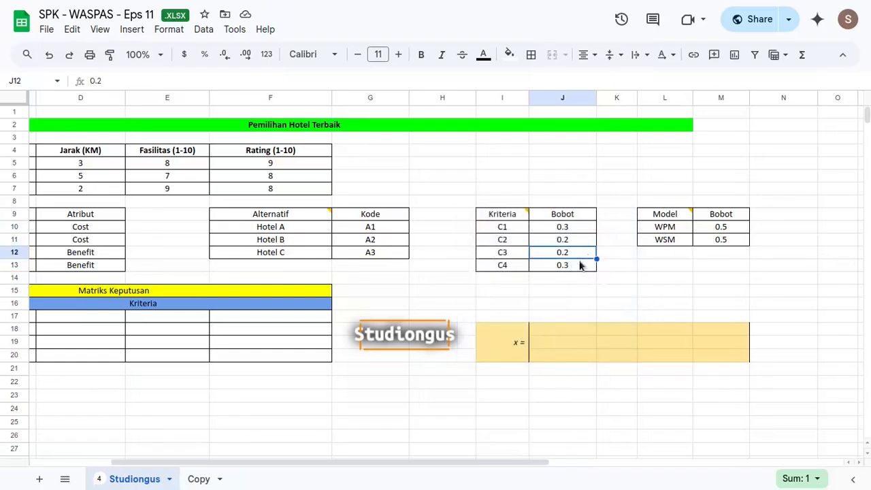
pyautogui.moveTo(572, 227); pyautogui.dragTo(583, 266)
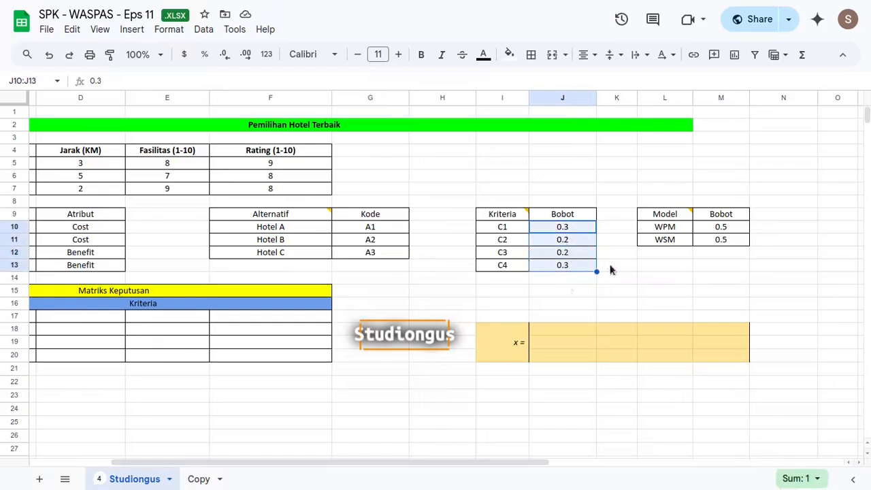
pyautogui.moveTo(725, 228); pyautogui.dragTo(729, 241)
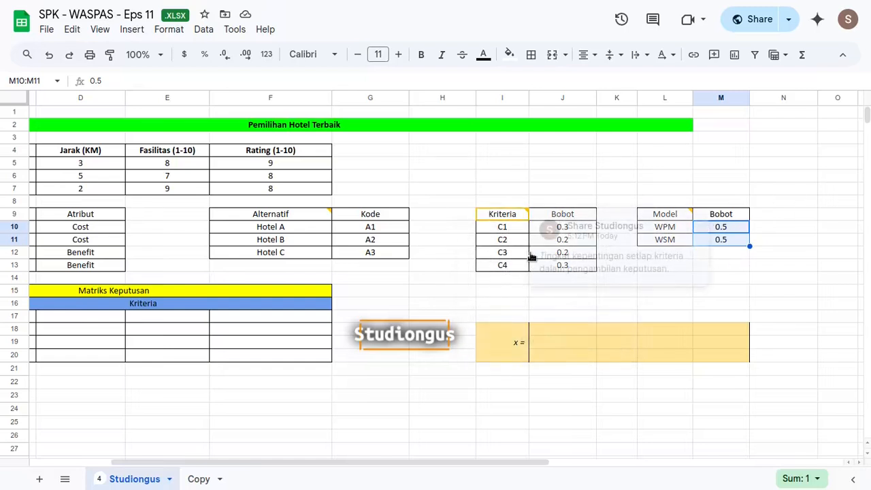
# Review the criteria, alternatives, weights and model tables in rows 9 to 13 together with their header notes.
pyautogui.hscroll(-3, 490, 249)
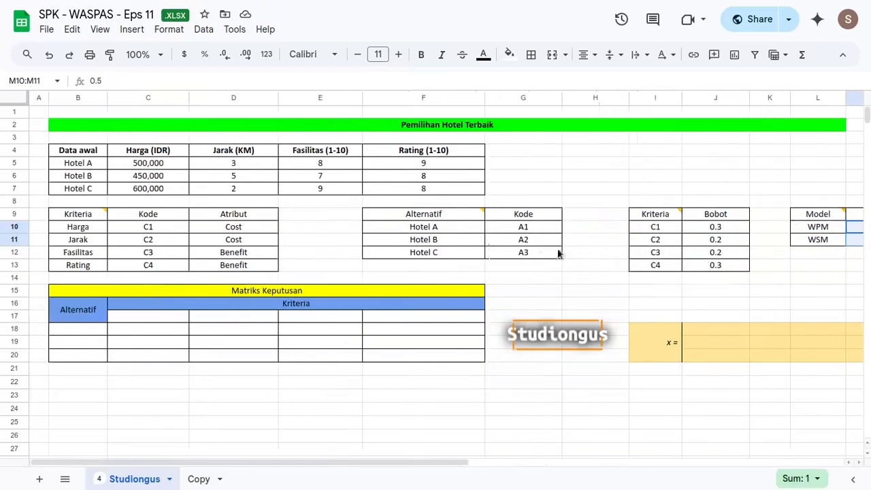
pyautogui.moveTo(247, 255); pyautogui.dragTo(823, 233)
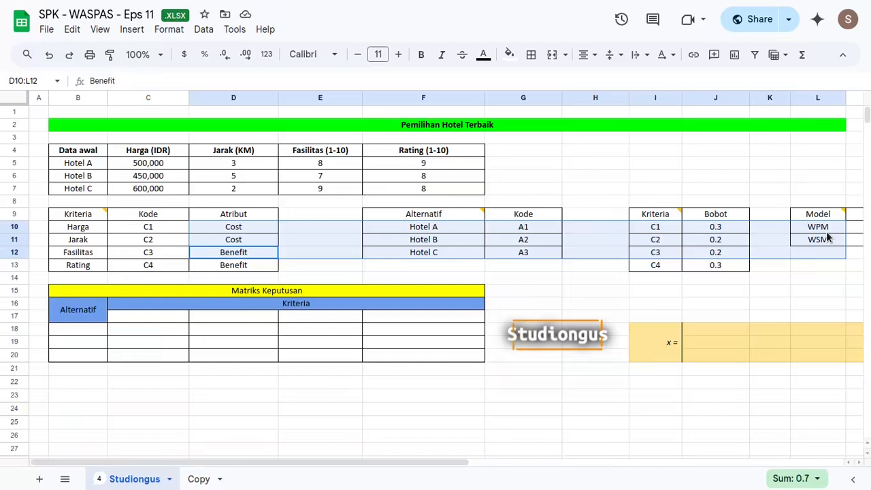
pyautogui.click(549, 267)
pyautogui.moveTo(78, 219)
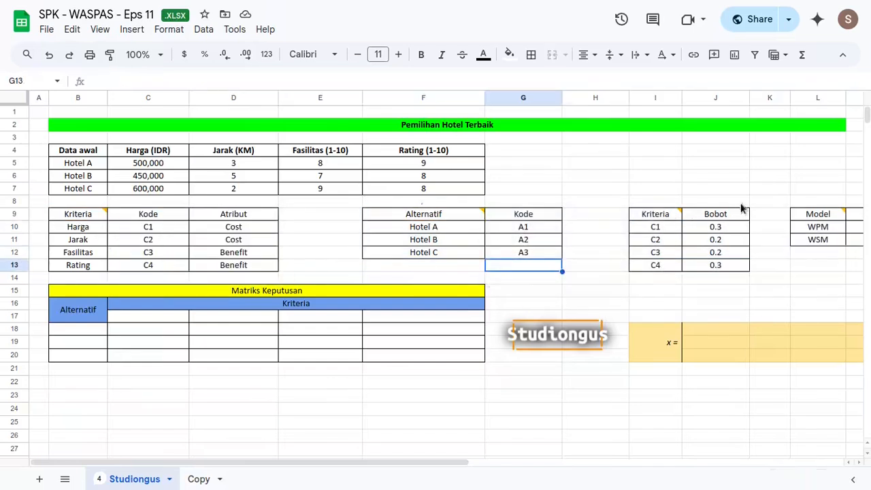
pyautogui.moveTo(827, 216)
pyautogui.press('Escape')
pyautogui.click(231, 266)
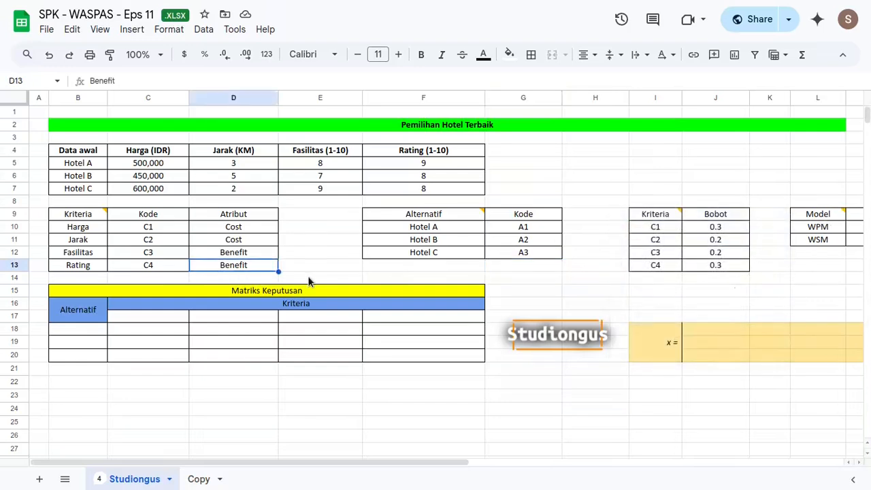
# Fill the decision matrix's criteria header from C17 with a TRANSPOSE formula on the criteria codes in C10:C13.
pyautogui.click(149, 322)
pyautogui.write('=')
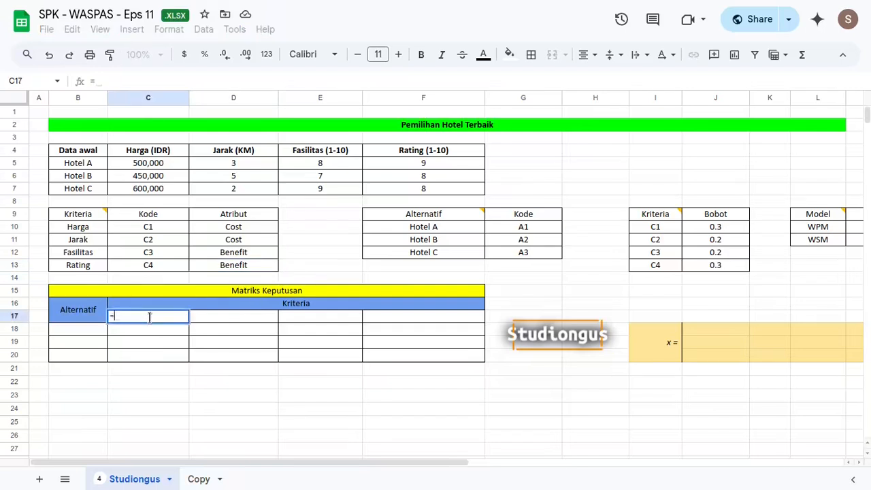
pyautogui.write('transp')
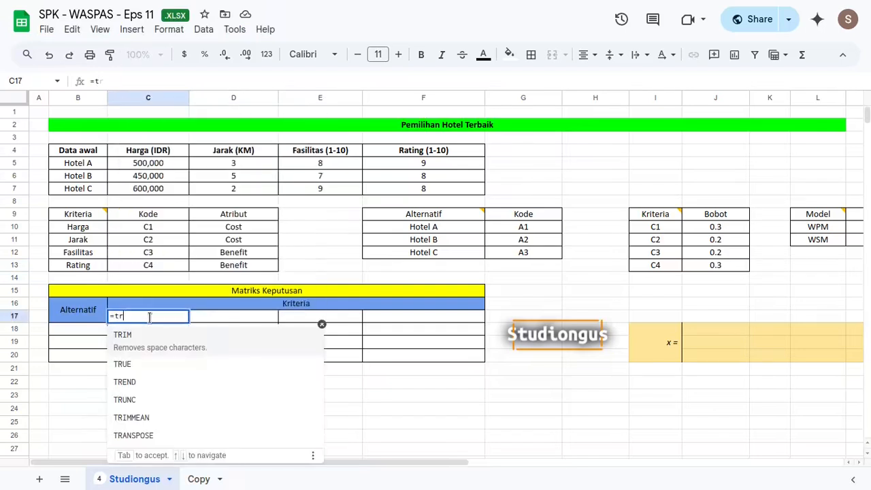
pyautogui.press('Tab')
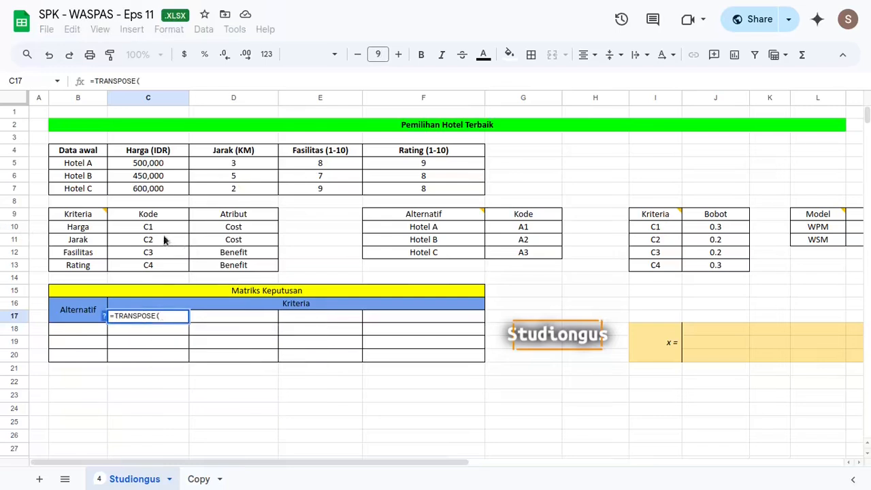
pyautogui.moveTo(164, 232); pyautogui.dragTo(155, 267)
pyautogui.press('Return')
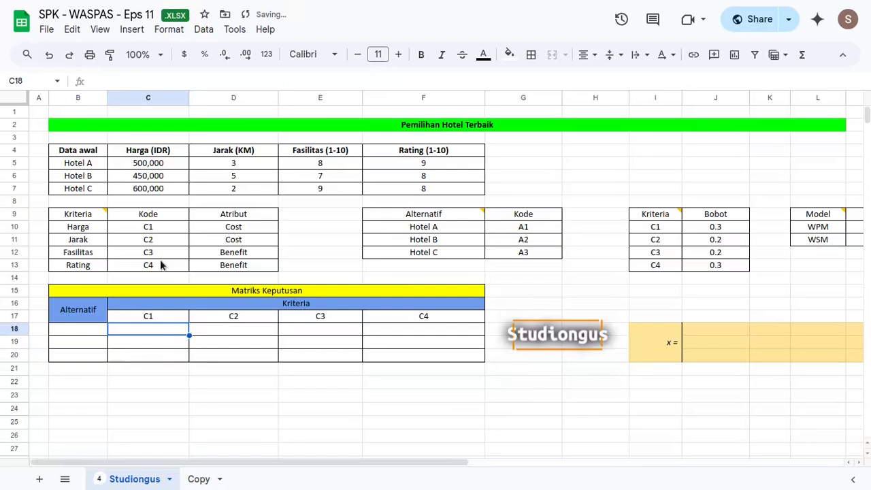
# Link B18 to the first alternative code in G10 and fill the formula down through B20.
pyautogui.click(99, 329)
pyautogui.write('=')
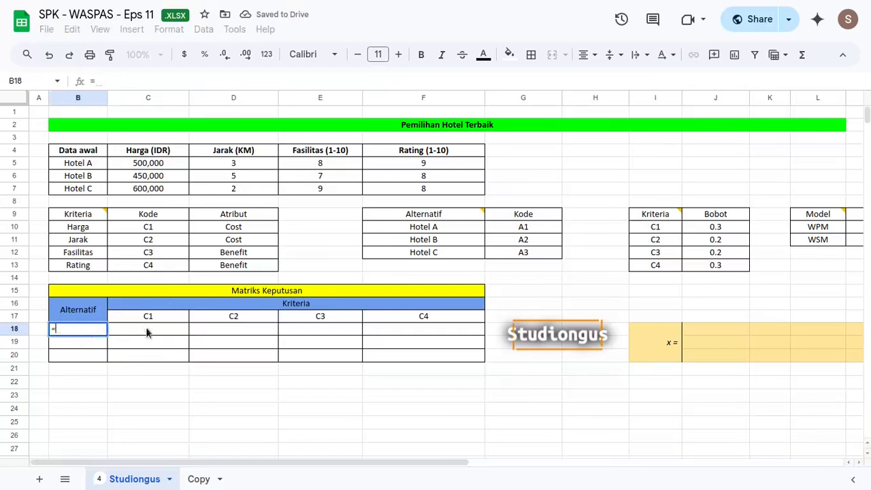
pyautogui.click(527, 230)
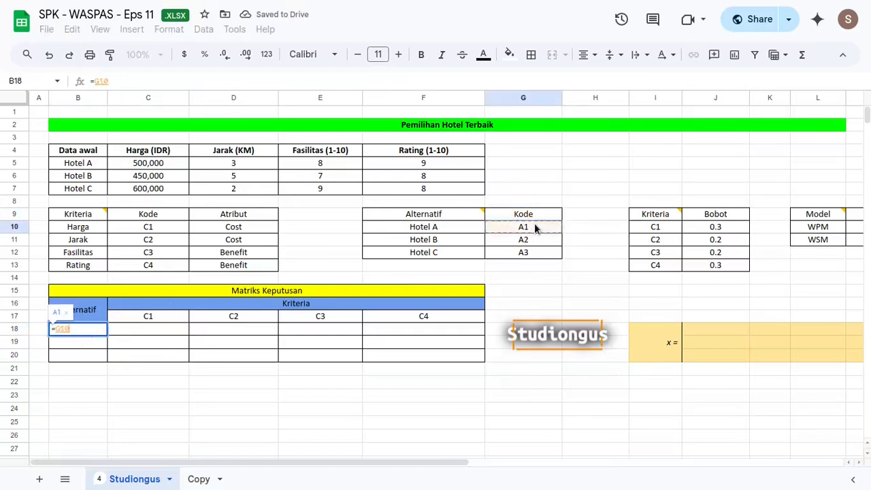
pyautogui.press('Return')
pyautogui.press('Up')
pyautogui.hotkey('shift', 'Down')
pyautogui.hotkey('shift', 'Down')
pyautogui.hotkey('ctrl', 'd')
pyautogui.press('Right')
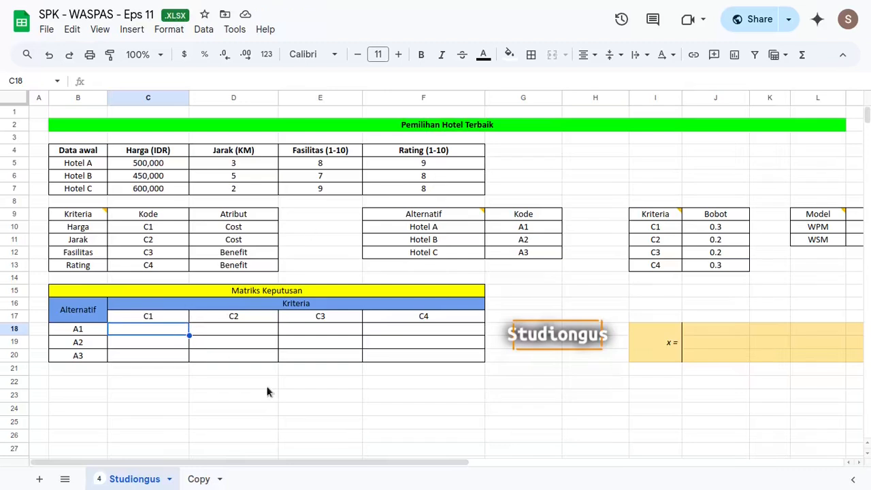
# Link C18 to Hotel A's price in C5 and fill the formula down and across the decision matrix through F20.
pyautogui.write('=')
pyautogui.click(168, 163)
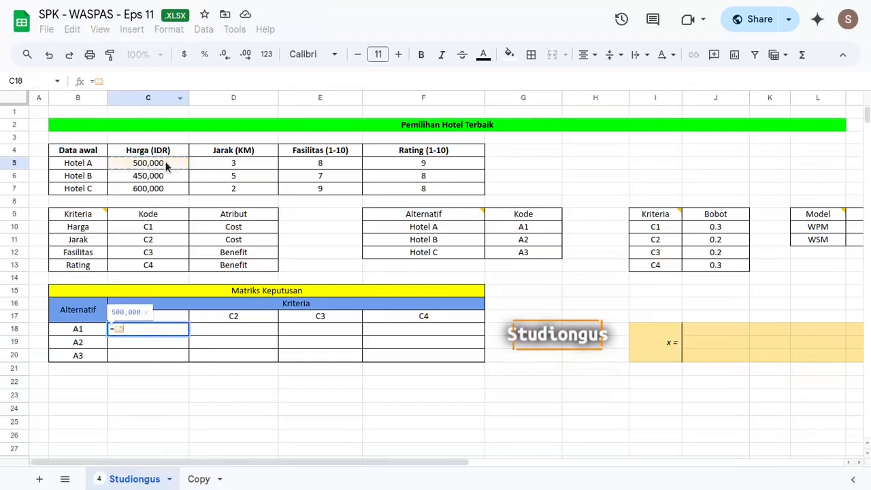
pyautogui.press('Return')
pyautogui.press('Up')
pyautogui.hotkey('shift', 'Down')
pyautogui.hotkey('shift', 'Down')
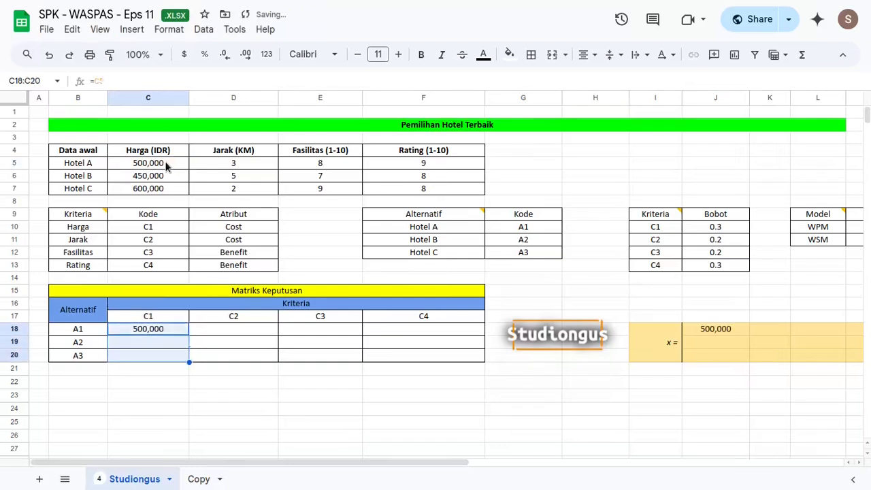
pyautogui.hotkey('ctrl', 'd')
pyautogui.hotkey('shift', 'Right')
pyautogui.hotkey('shift', 'Right')
pyautogui.hotkey('shift', 'Right')
pyautogui.hotkey('ctrl', 'r')
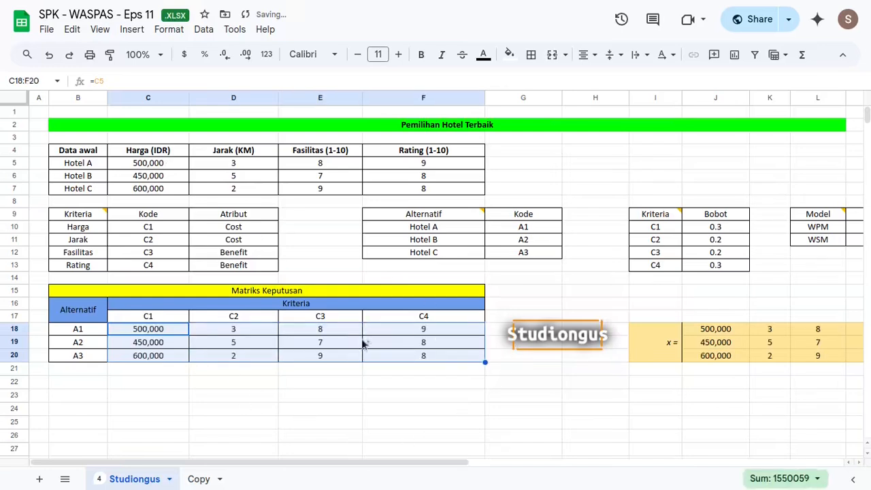
# Examine the Normalisasi Matriks Keputusan table and the Benefit and Cost normalisation formulas beside it.
pyautogui.click(402, 358)
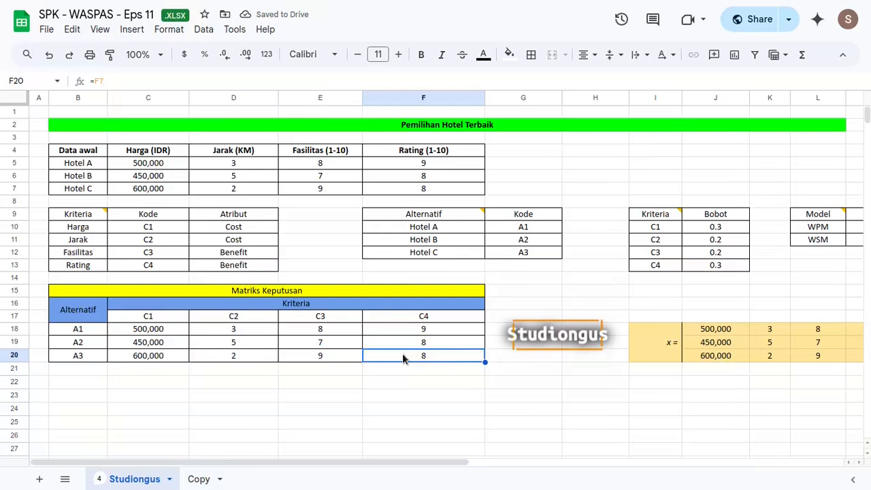
pyautogui.scroll(-6, 443, 231)
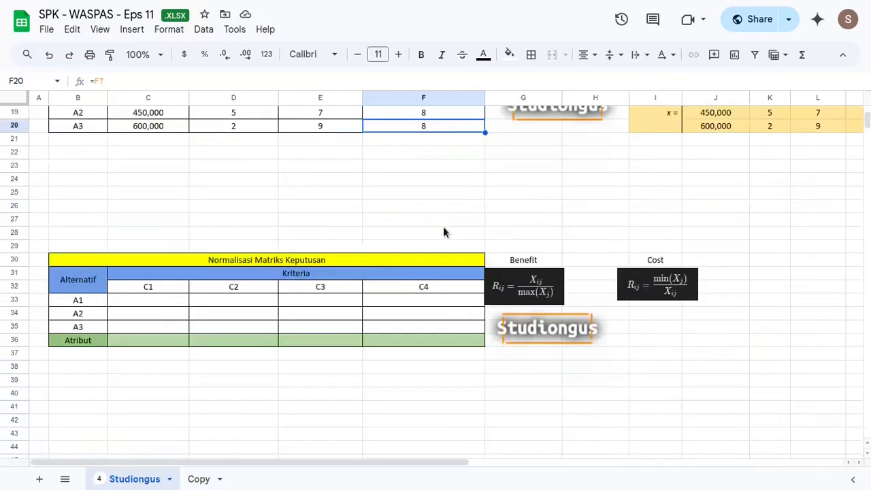
pyautogui.scroll(-2, 443, 231)
pyautogui.click(422, 184)
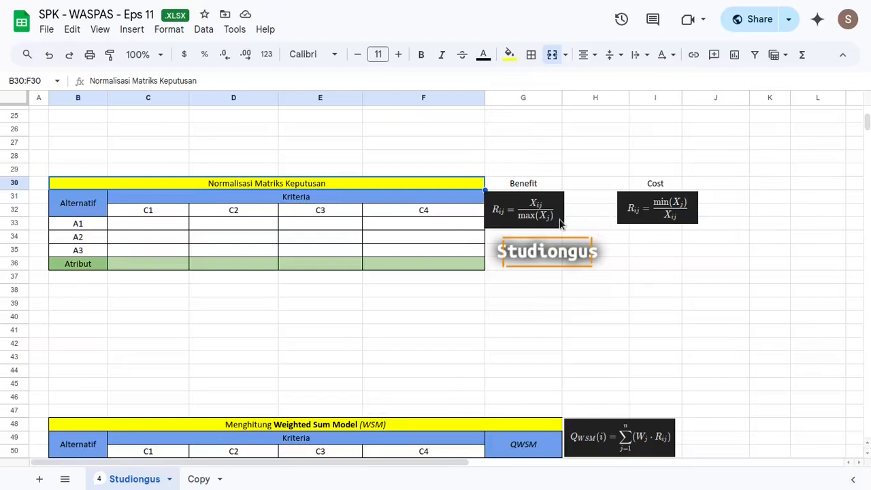
pyautogui.click(534, 215)
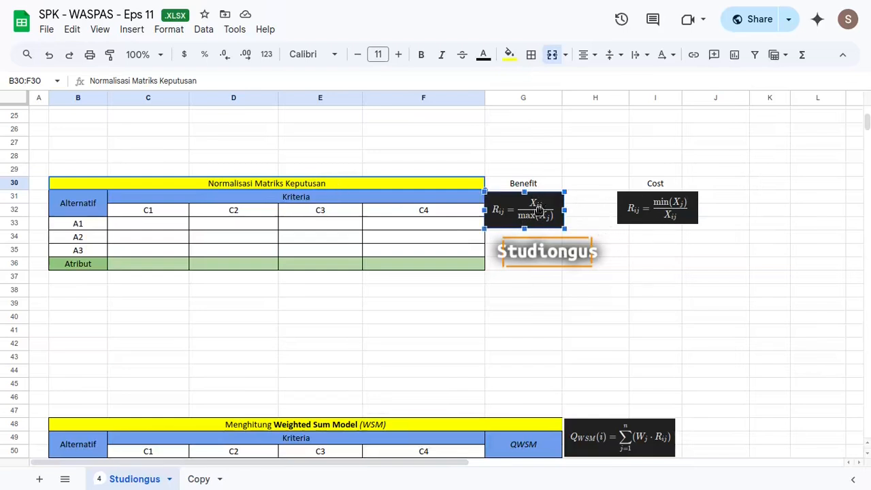
pyautogui.click(668, 217)
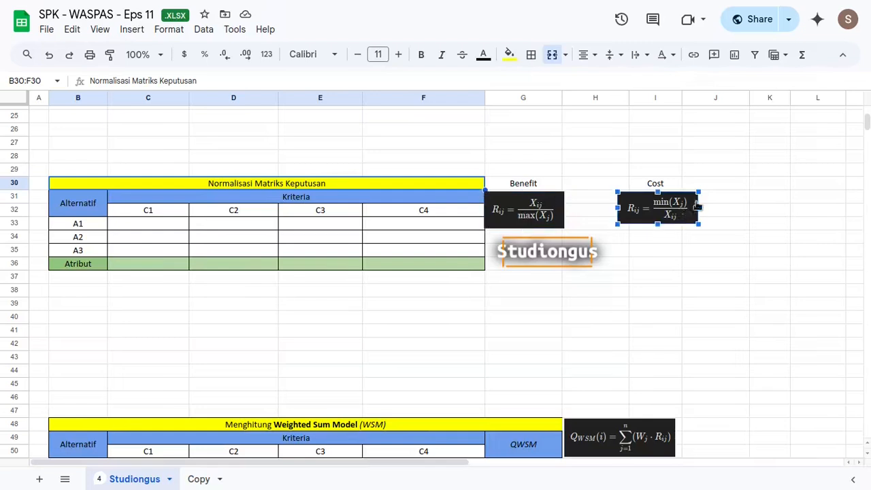
pyautogui.click(333, 316)
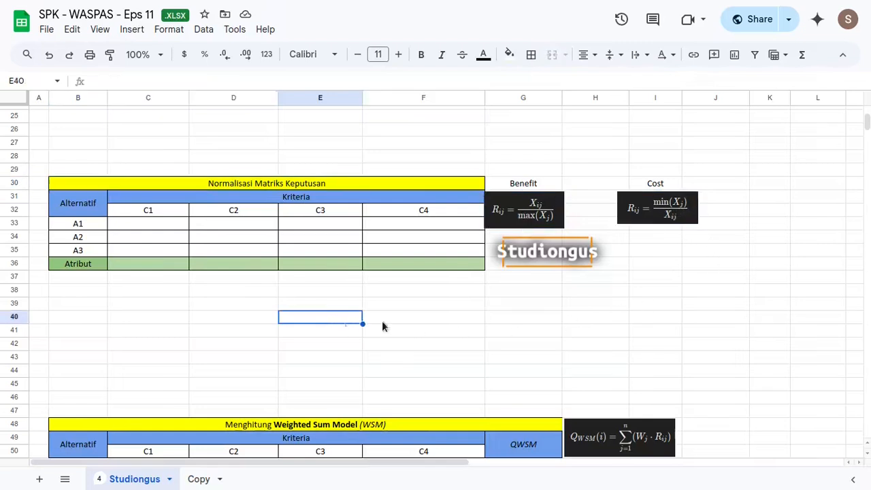
pyautogui.click(178, 186)
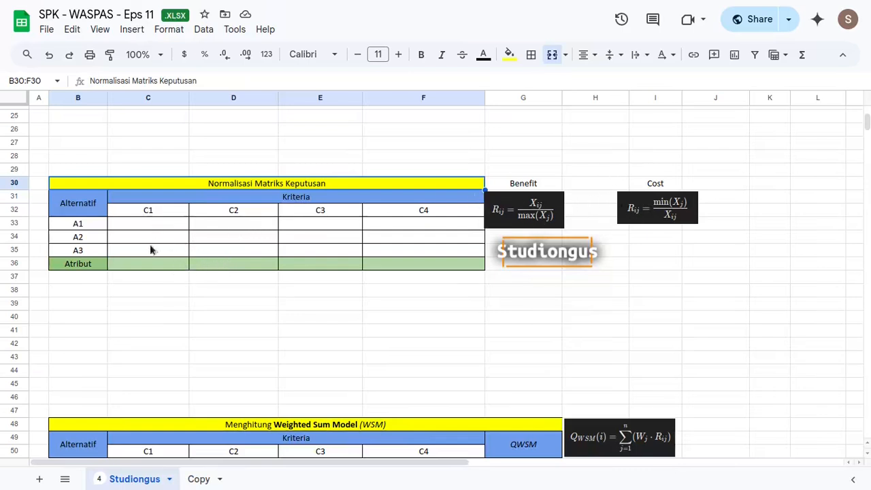
# Fill the normalisation table's Atribut row from C36 with a TRANSPOSE formula on the criteria attributes in D10:D13.
pyautogui.click(142, 262)
pyautogui.write('=')
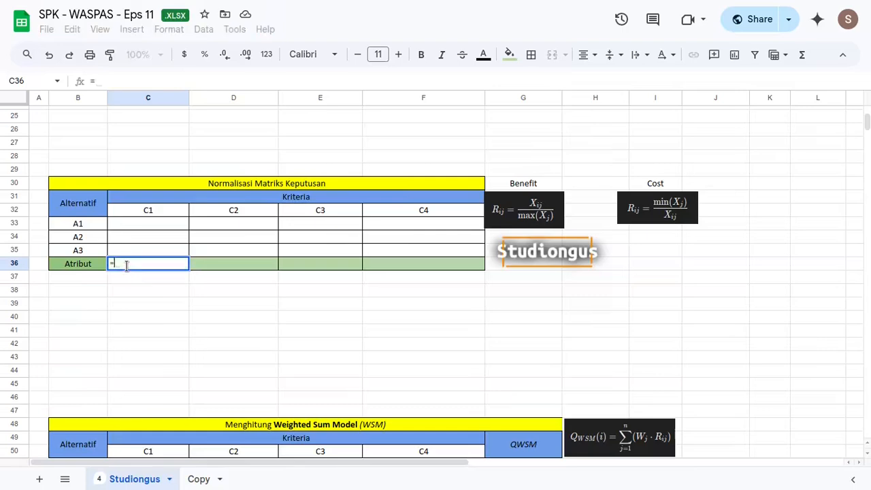
pyautogui.write('transp')
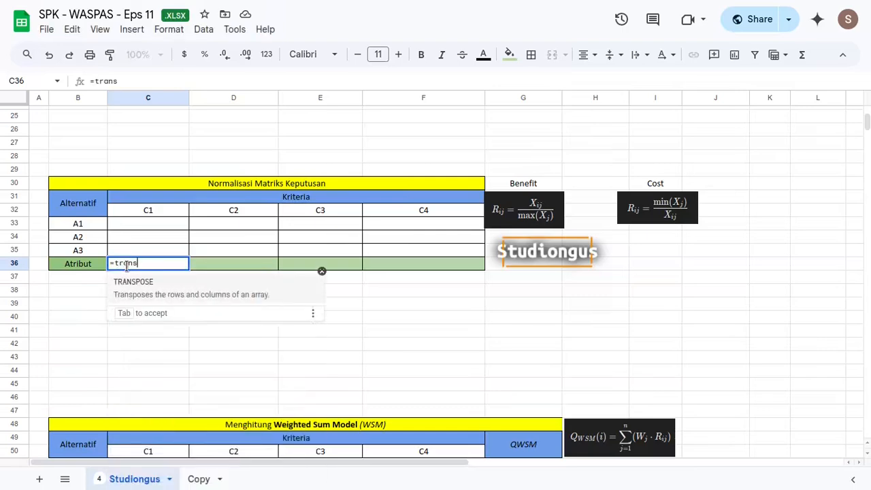
pyautogui.press('Tab')
pyautogui.scroll(8, 350, 290)
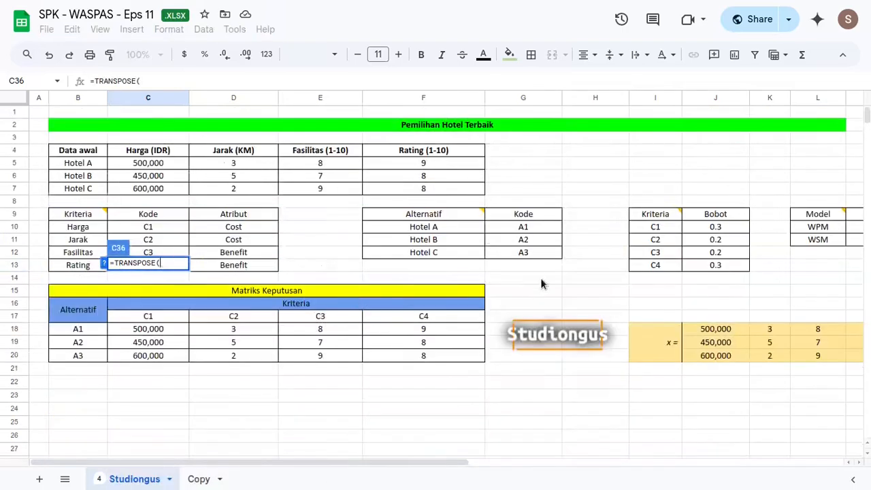
pyautogui.moveTo(248, 226); pyautogui.dragTo(245, 255)
pyautogui.press('Return')
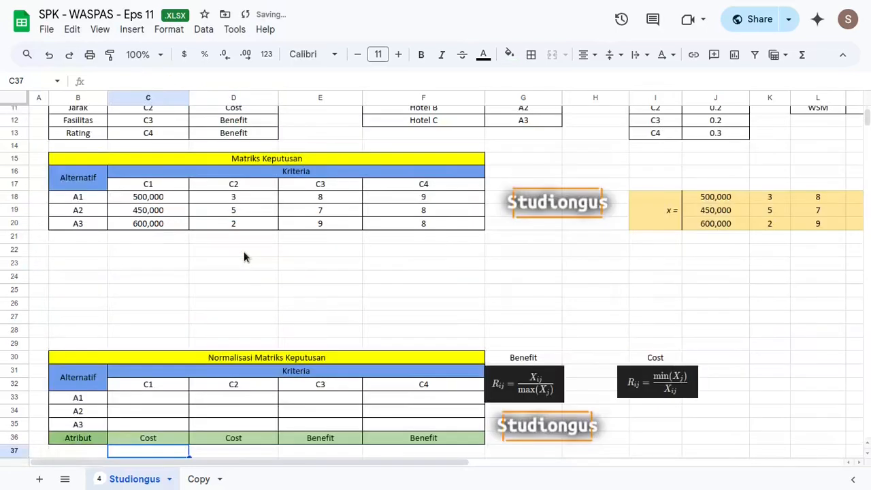
# Begin an IF formula in C33 that tests whether C36 equals "Benefit", ending with a line break after the condition.
pyautogui.scroll(-2, 330, 272)
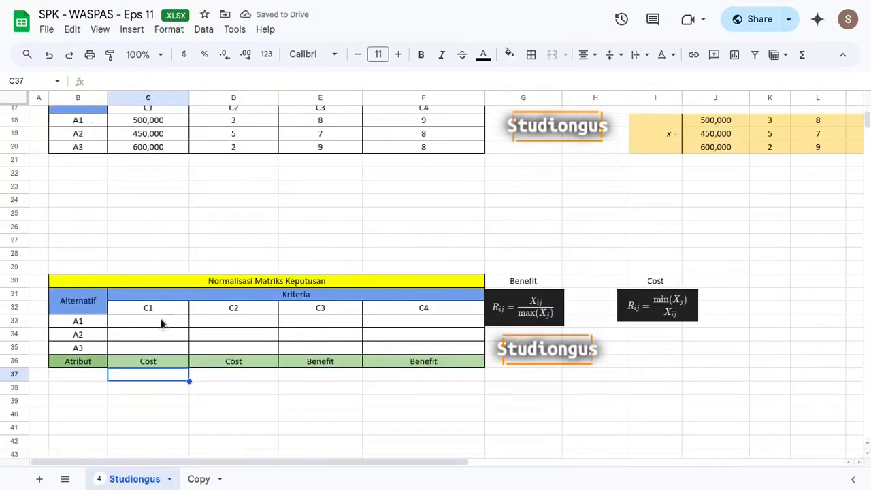
pyautogui.scroll(-2, 213, 279)
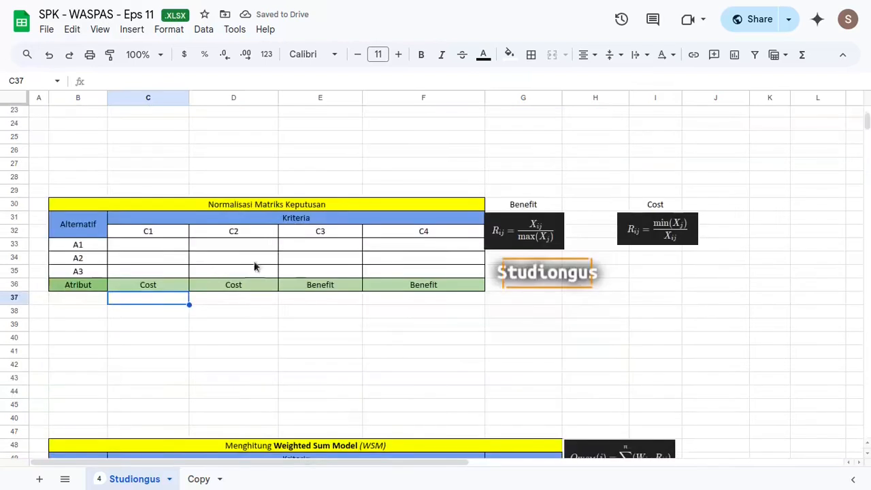
pyautogui.click(135, 244)
pyautogui.write('=IF(')
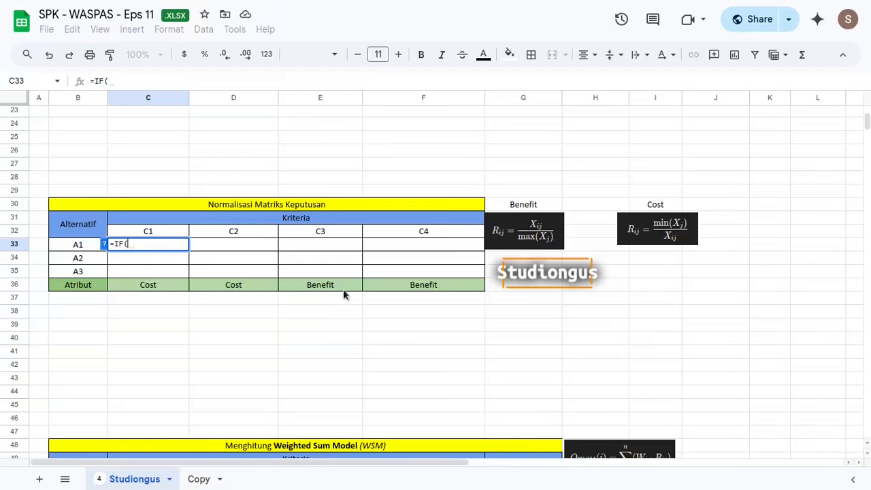
pyautogui.click(148, 285)
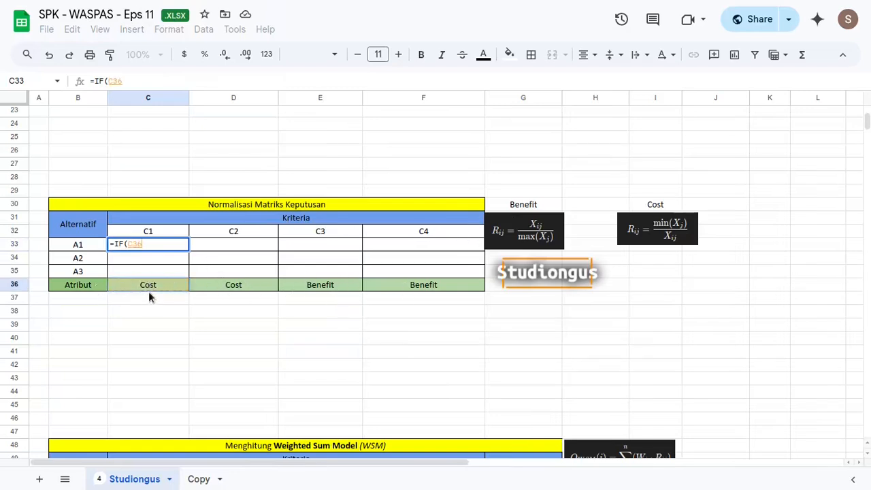
pyautogui.write('="B')
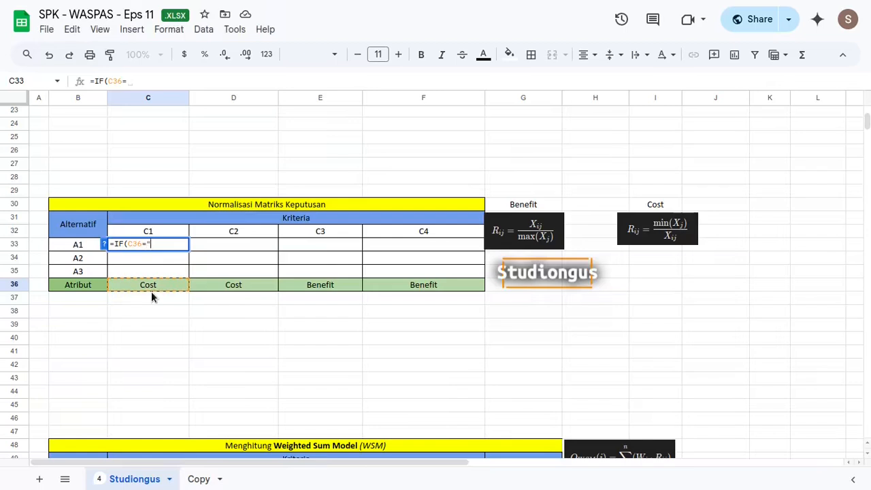
pyautogui.write('enefit",')
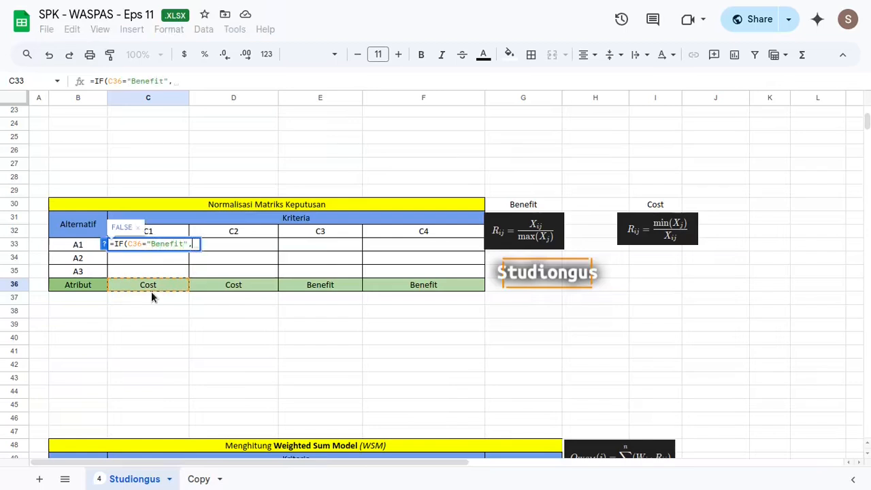
pyautogui.hotkey('alt', 'Return')
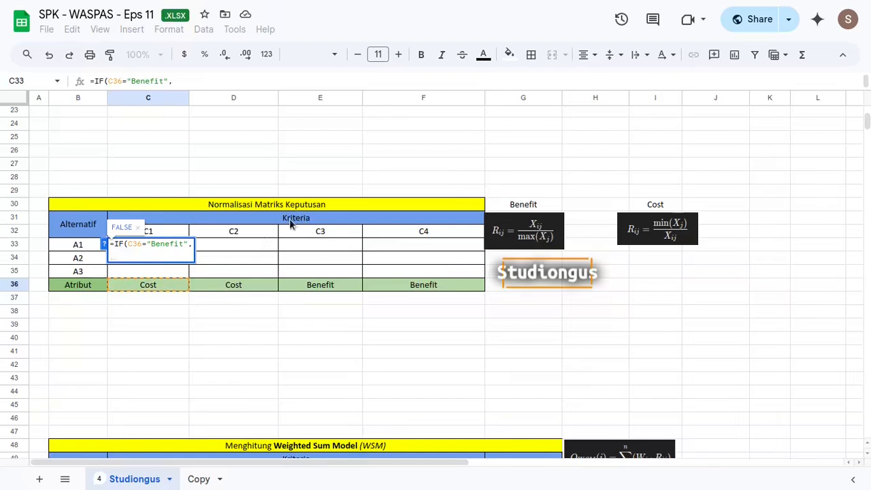
# Add the benefit branch C18/MAX(C18:C20) to the IF formula in C33, followed by a comma and a line break.
pyautogui.scroll(4, 289, 221)
pyautogui.click(153, 196)
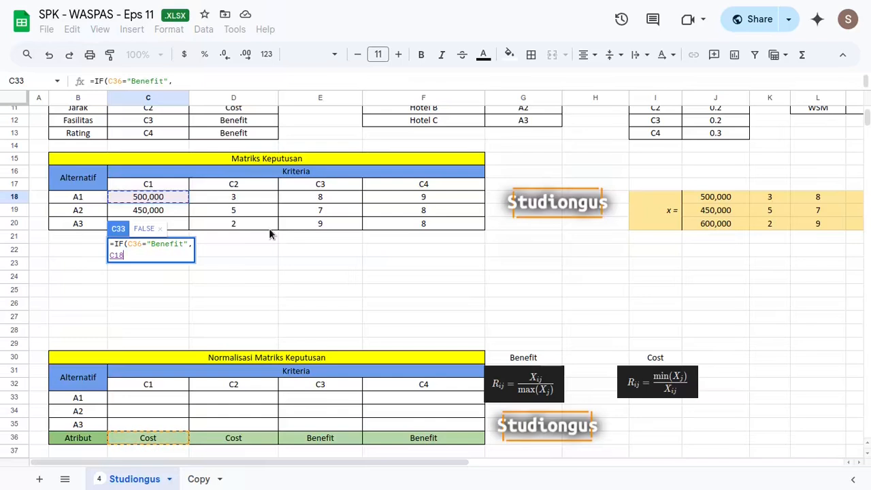
pyautogui.scroll(-4, 269, 228)
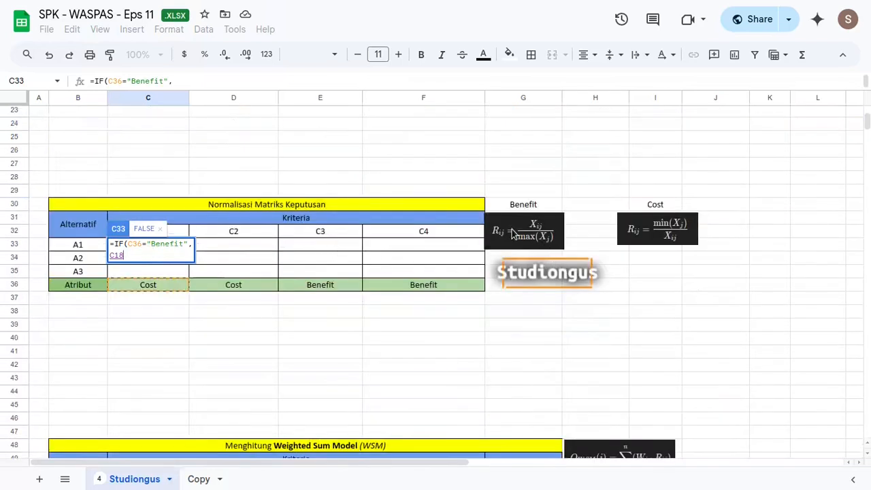
pyautogui.write('/')
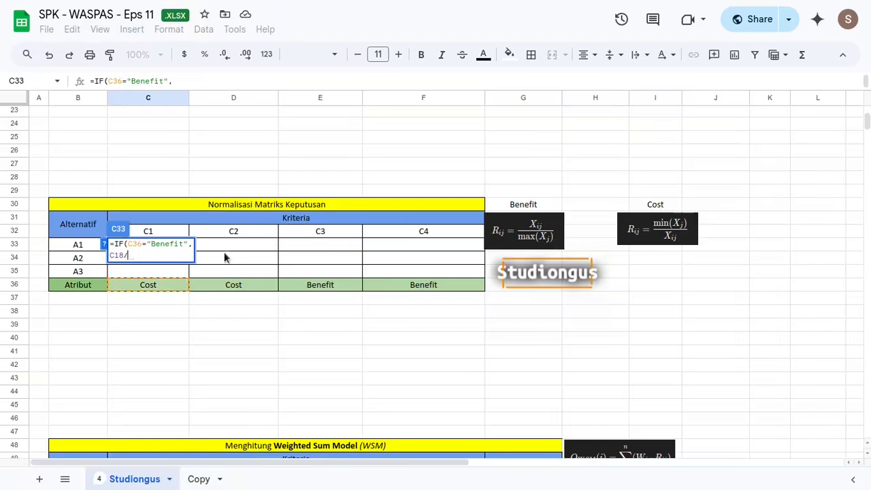
pyautogui.write('max')
pyautogui.press('Tab')
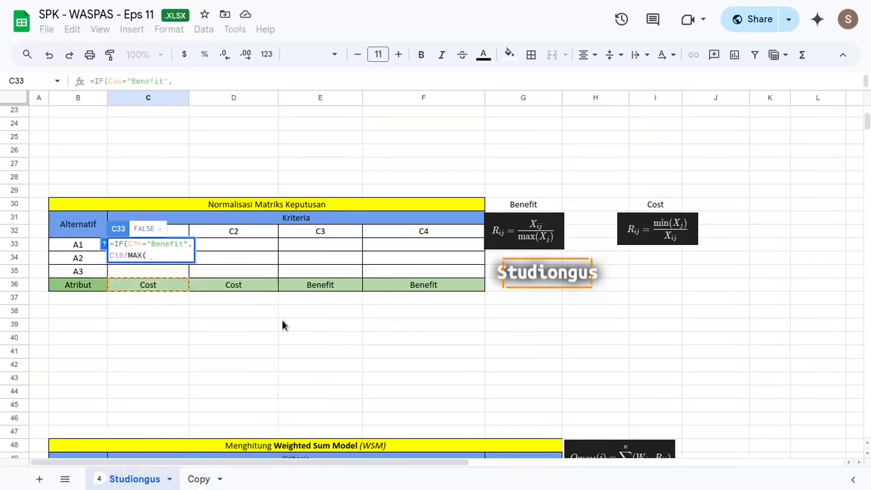
pyautogui.scroll(4, 234, 276)
pyautogui.moveTo(170, 195); pyautogui.dragTo(167, 220)
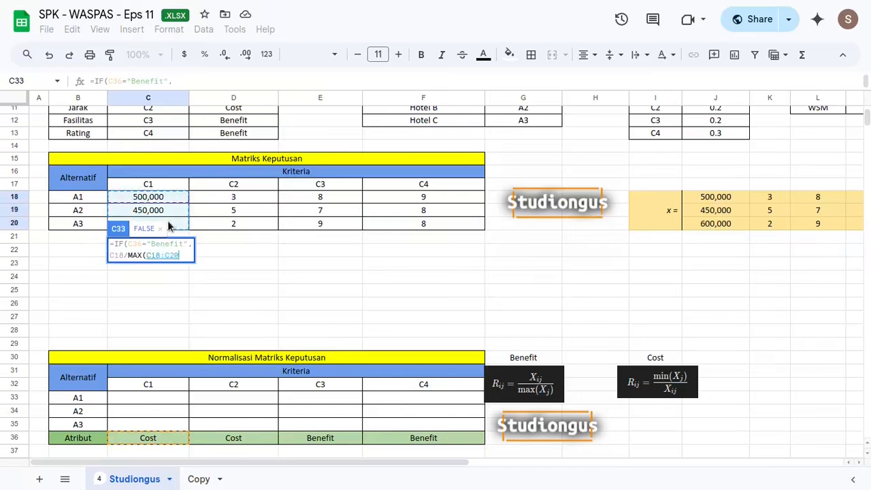
pyautogui.write('),')
pyautogui.hotkey('ctrl', 'Return')
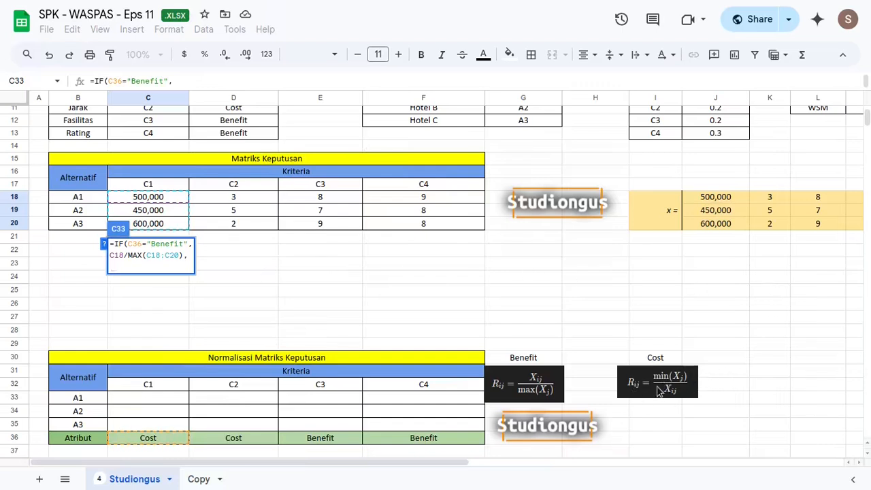
# Complete the IF formula in C33 with the cost branch MIN(C18:C20)/C18 and enter it.
pyautogui.write('min')
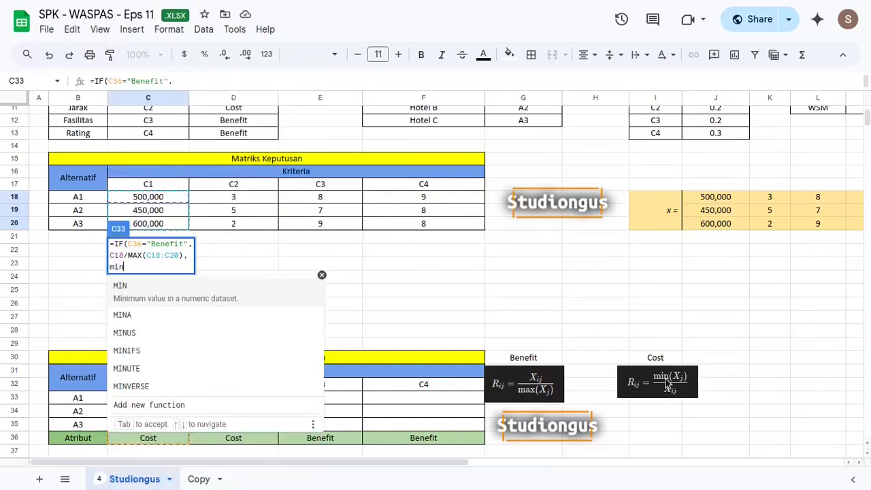
pyautogui.press('Tab')
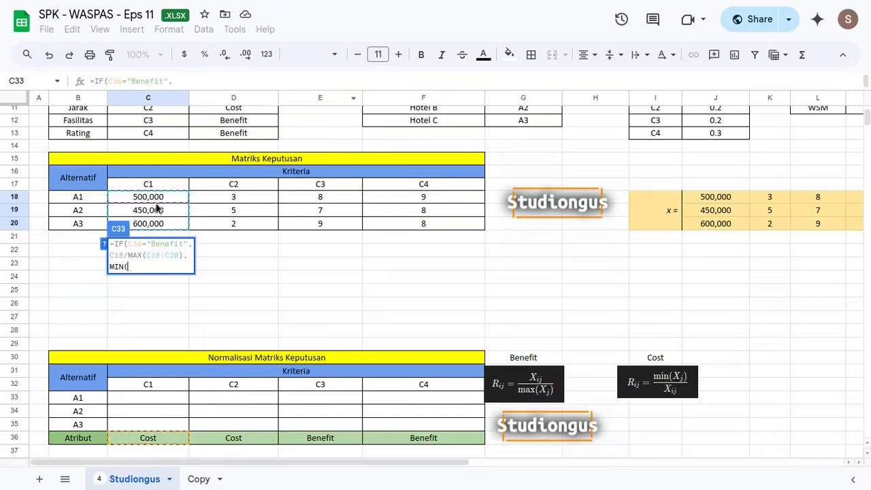
pyautogui.moveTo(159, 196); pyautogui.dragTo(161, 227)
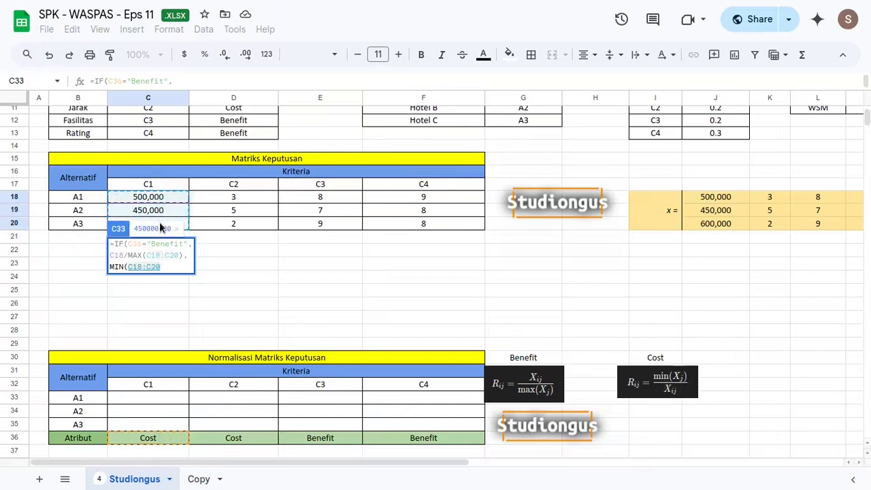
pyautogui.write(')/')
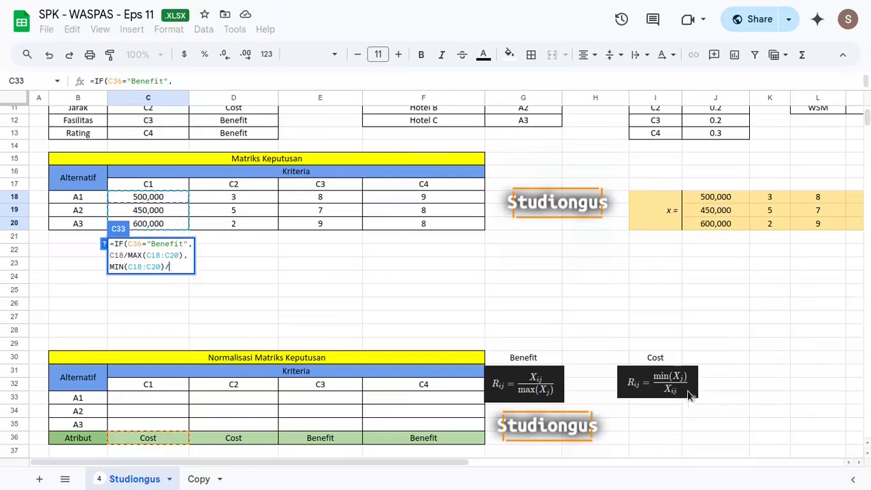
pyautogui.click(170, 198)
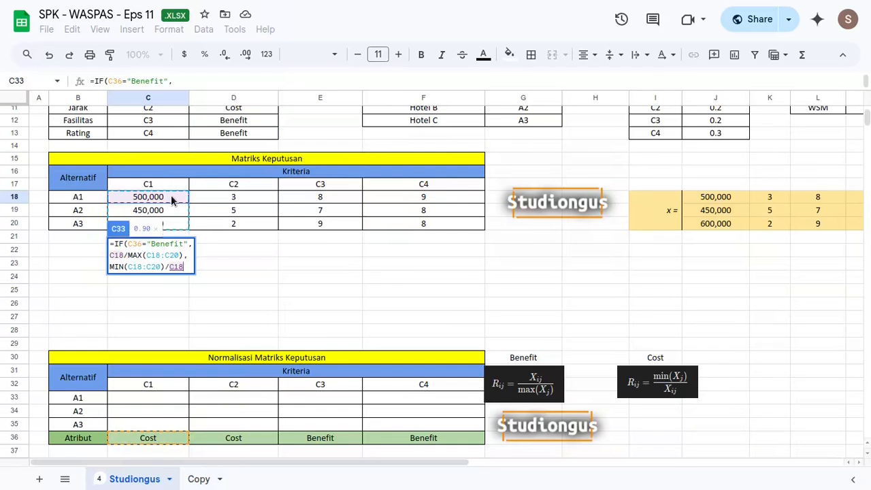
pyautogui.write(')')
pyautogui.press('Return')
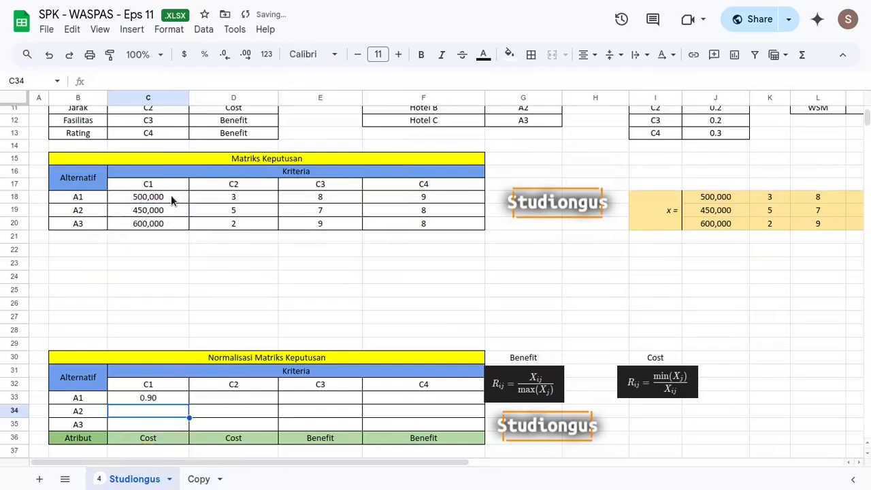
# Edit the formula in C33 so the attribute reference has a locked row, C$36.
pyautogui.scroll(-4, 126, 327)
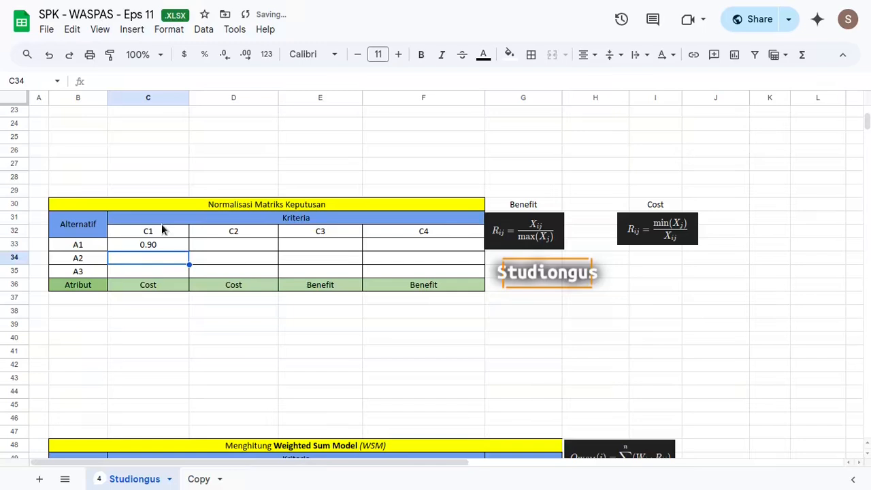
pyautogui.click(153, 246)
pyautogui.doubleClick(163, 241)
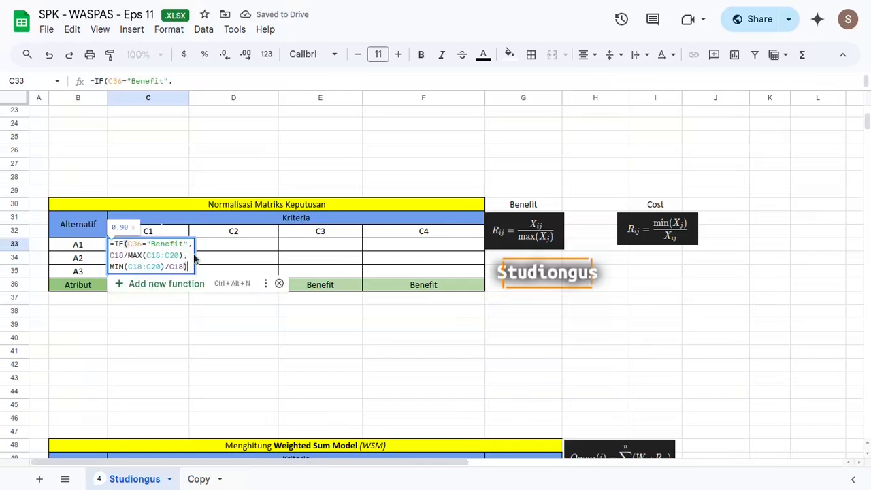
pyautogui.click(130, 244)
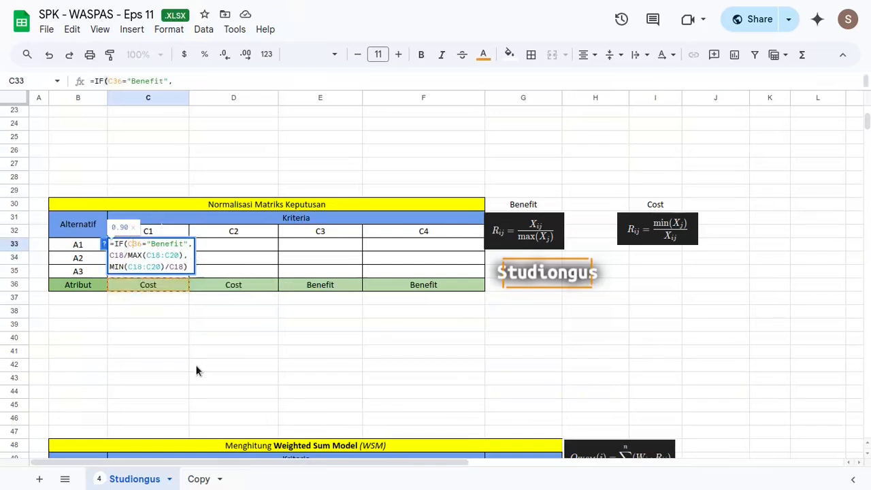
pyautogui.press('F4')
pyautogui.press('F4')
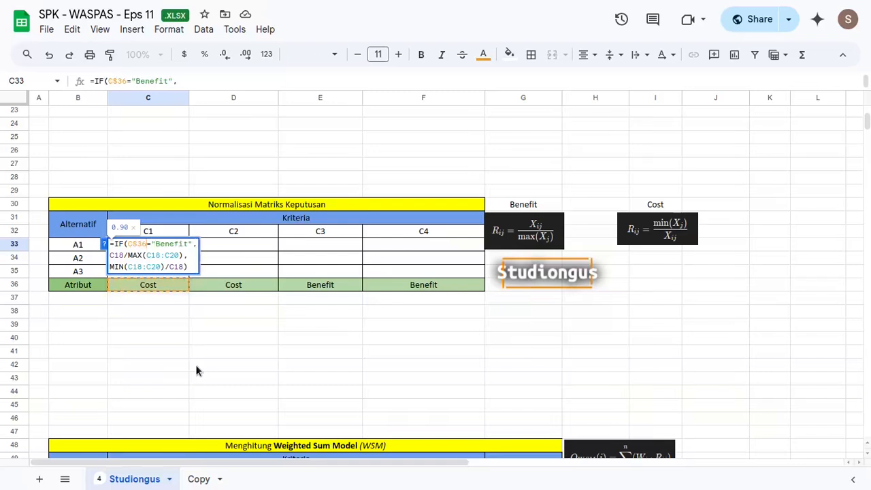
# Lock the rows of the C18:C20 ranges inside MAX and MIN in C33's formula, and select C33:C35.
pyautogui.click(161, 255)
pyautogui.press('F4')
pyautogui.press('F4')
pyautogui.click(146, 265)
pyautogui.press('F4')
pyautogui.press('F4')
pyautogui.hotkey('ctrl', 'Return')
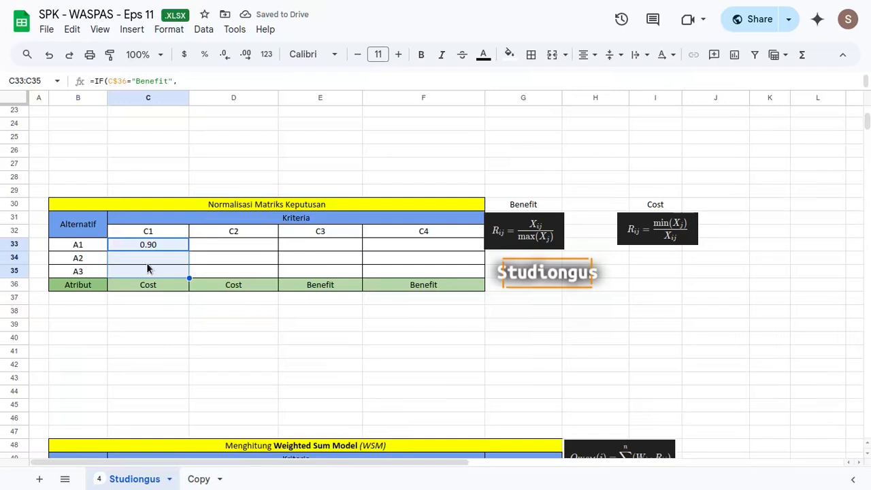
# Fill the C33 normalisation formula down to C35 and across all criteria through column F.
pyautogui.hotkey('ctrl', 'd')
pyautogui.hotkey('shift', 'Right')
pyautogui.hotkey('shift', 'Right')
pyautogui.hotkey('shift', 'Right')
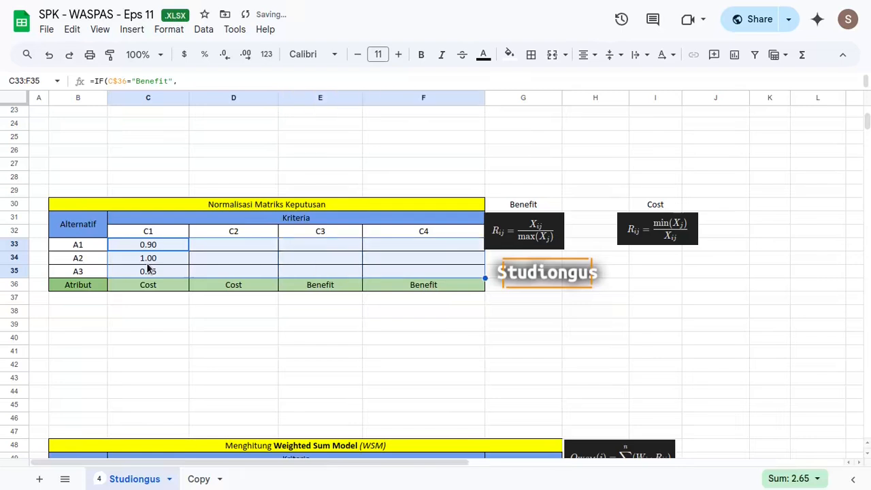
pyautogui.hotkey('ctrl', 'r')
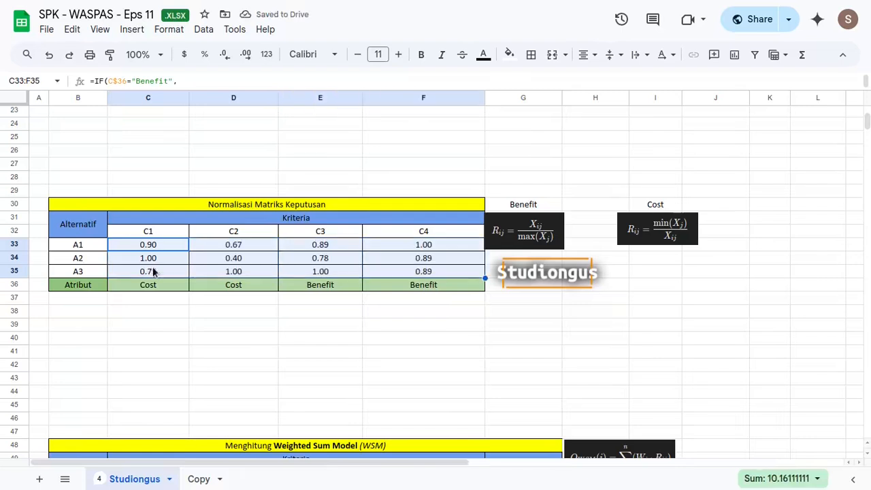
pyautogui.click(284, 355)
pyautogui.click(321, 196)
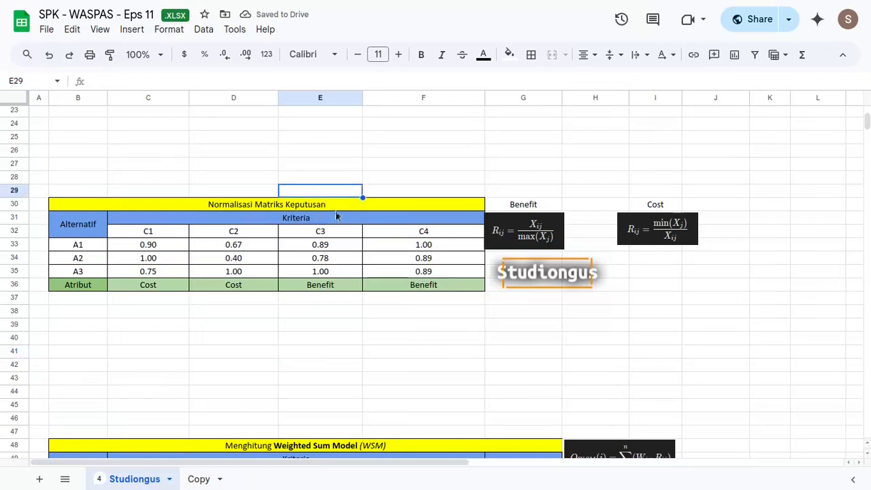
pyautogui.click(401, 196)
pyautogui.click(393, 211)
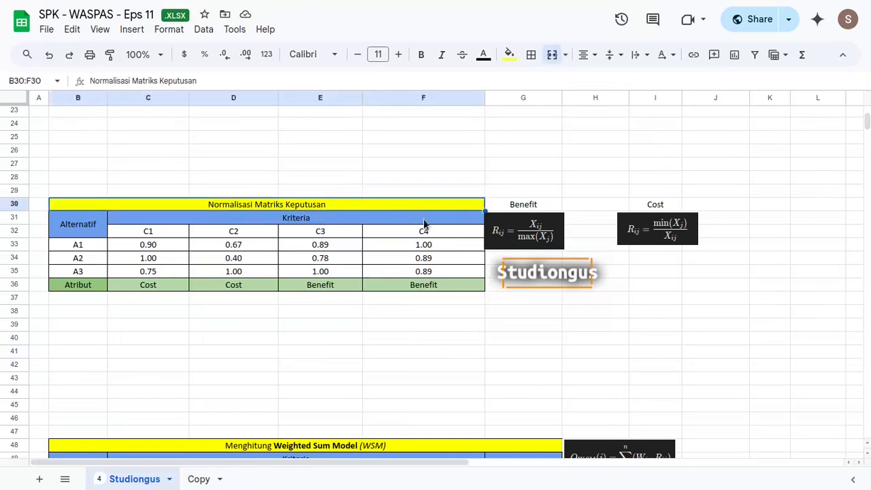
# Fill the Weighted Sum Model table's Bobot row from C54 with a TRANSPOSE formula on the criteria weights in J10:J13.
pyautogui.scroll(-5, 442, 243)
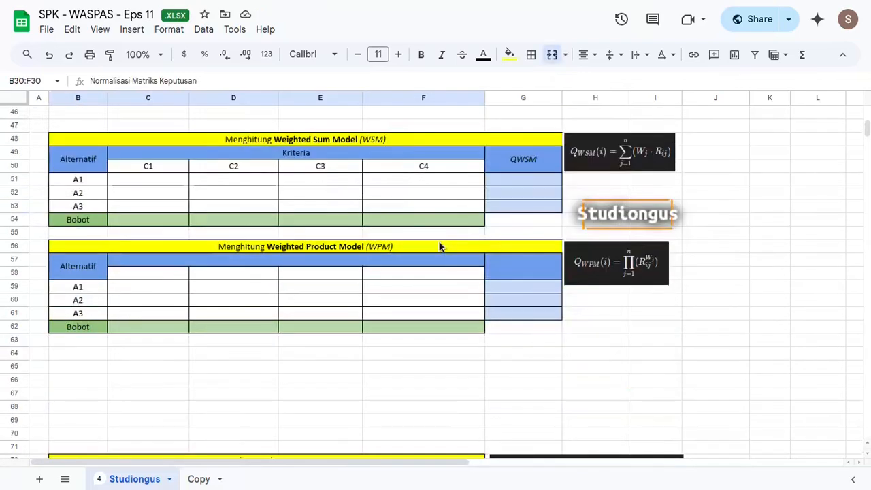
pyautogui.scroll(1, 439, 246)
pyautogui.scroll(-1, 478, 233)
pyautogui.click(156, 221)
pyautogui.write('=')
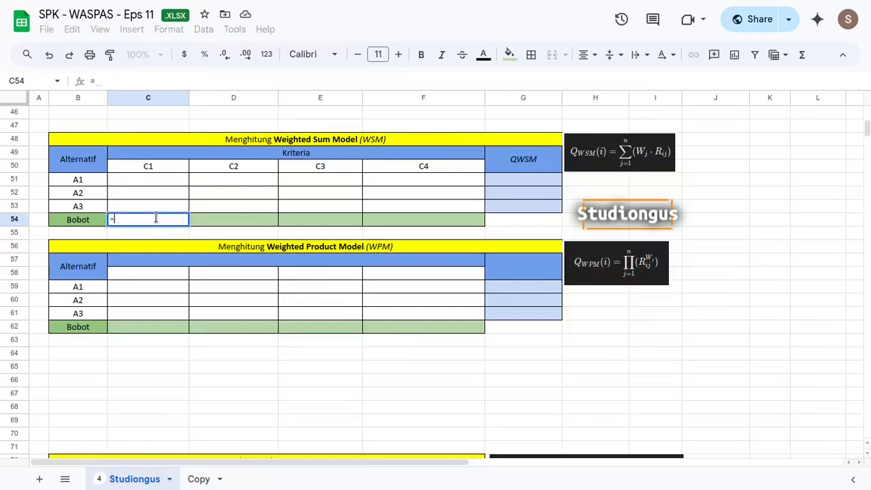
pyautogui.write('trans')
pyautogui.press('Tab')
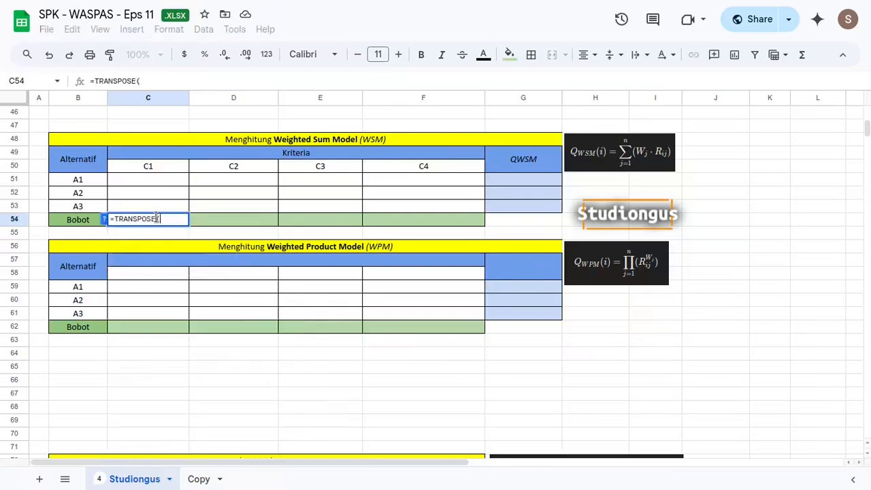
pyautogui.scroll(10, 453, 325)
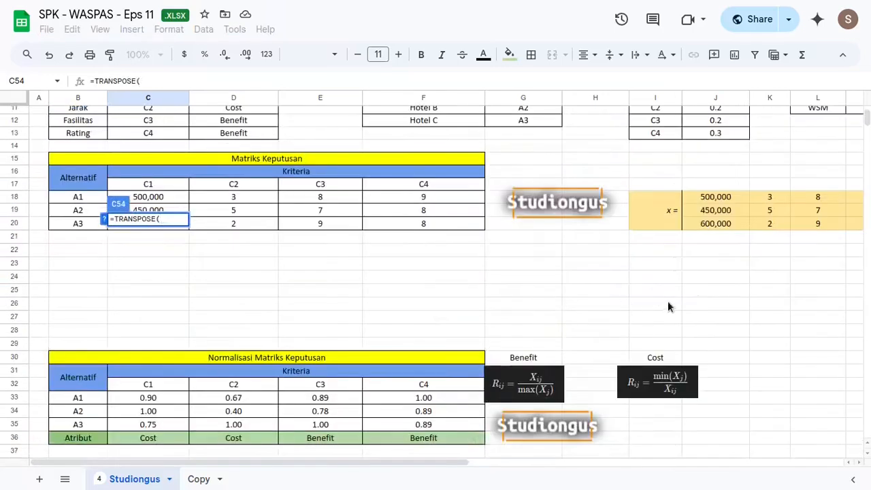
pyautogui.hscroll(2, 733, 272)
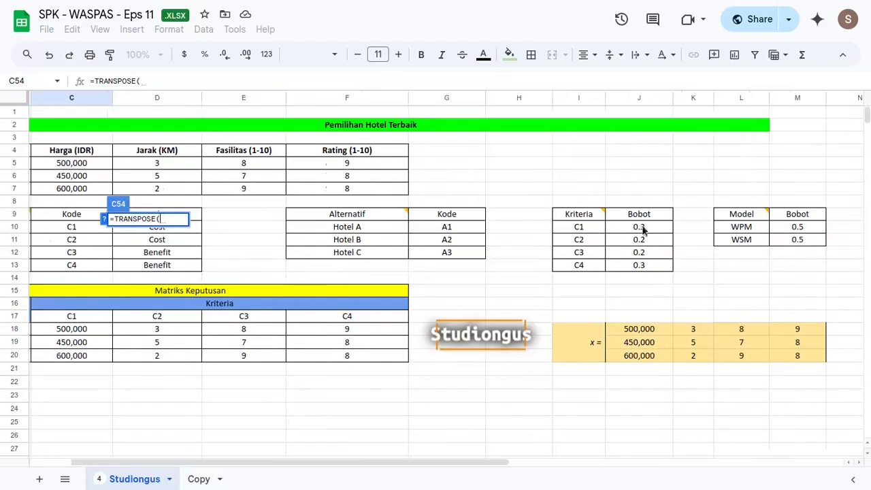
pyautogui.moveTo(643, 228); pyautogui.dragTo(650, 265)
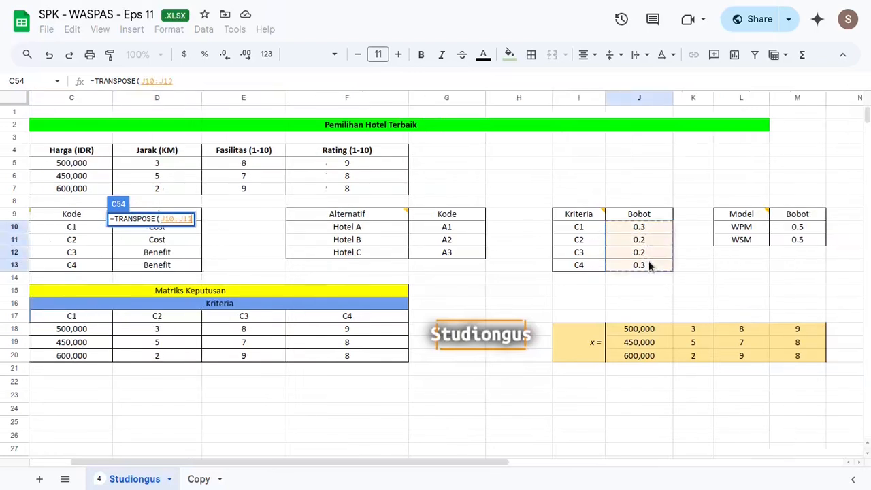
pyautogui.press('Return')
# Fill the Weighted Product Model table's Bobot row from C62 with a TRANSPOSE formula on the weights in J10:J13.
pyautogui.scroll(-4, 251, 332)
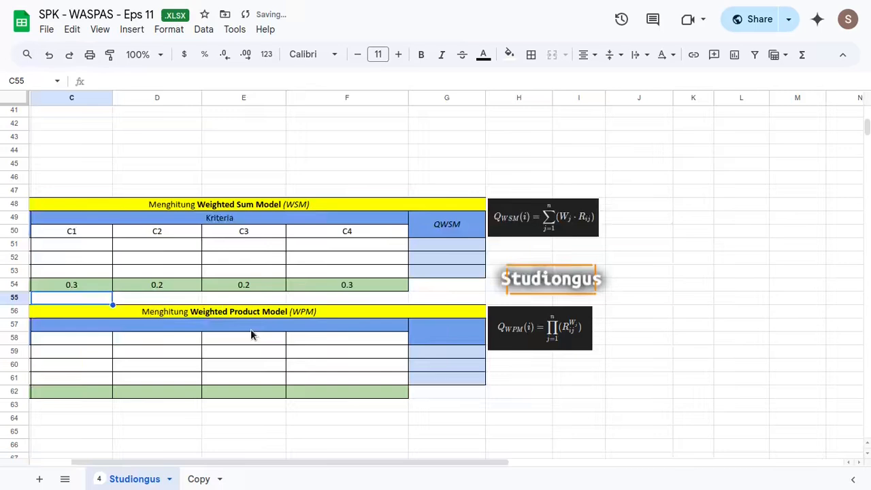
pyautogui.click(163, 399)
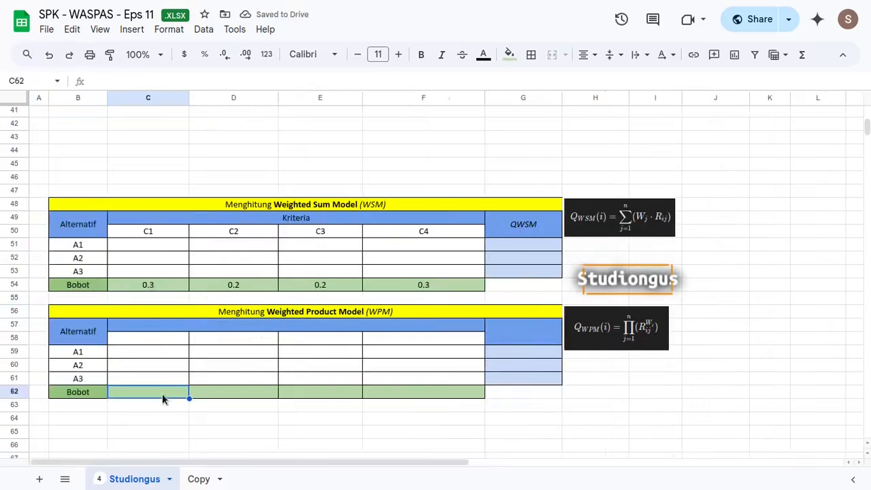
pyautogui.write('=trans')
pyautogui.press('Tab')
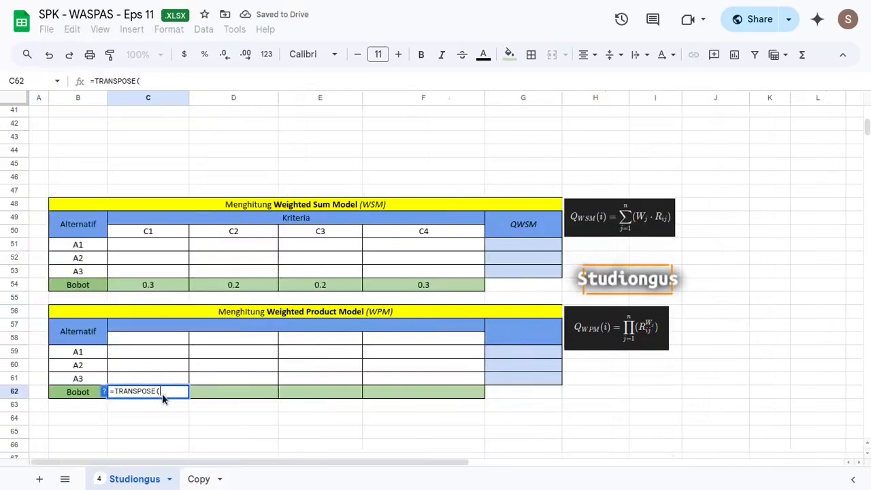
pyautogui.scroll(13, 618, 399)
pyautogui.moveTo(719, 227); pyautogui.dragTo(719, 265)
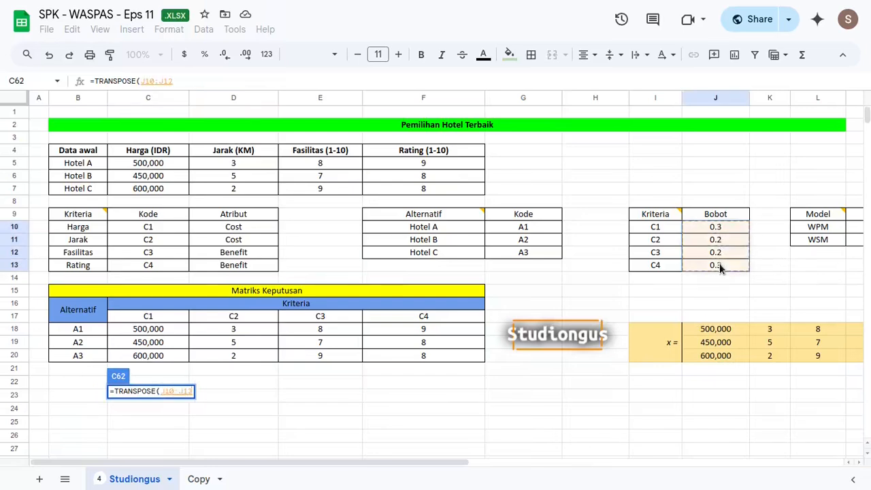
pyautogui.press('Return')
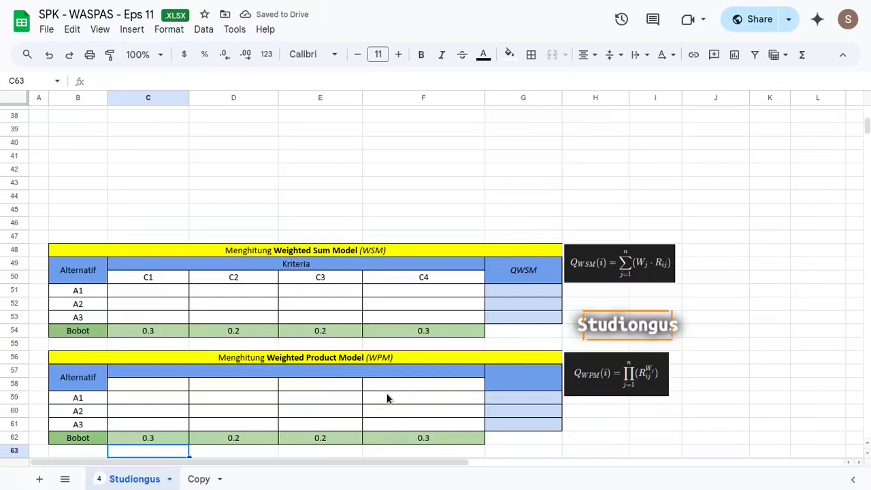
# Enter the header QWPM in the merged cell G57:G58 of the Weighted Product Model table.
pyautogui.click(516, 374)
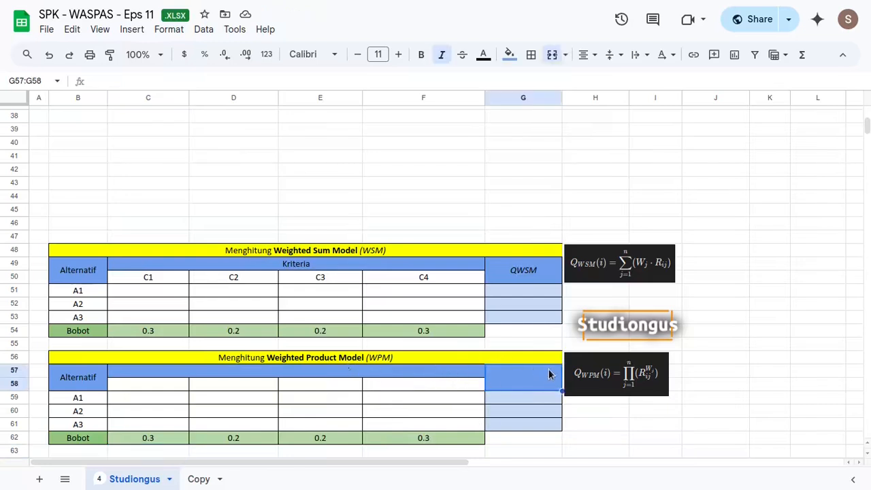
pyautogui.write('QWPM')
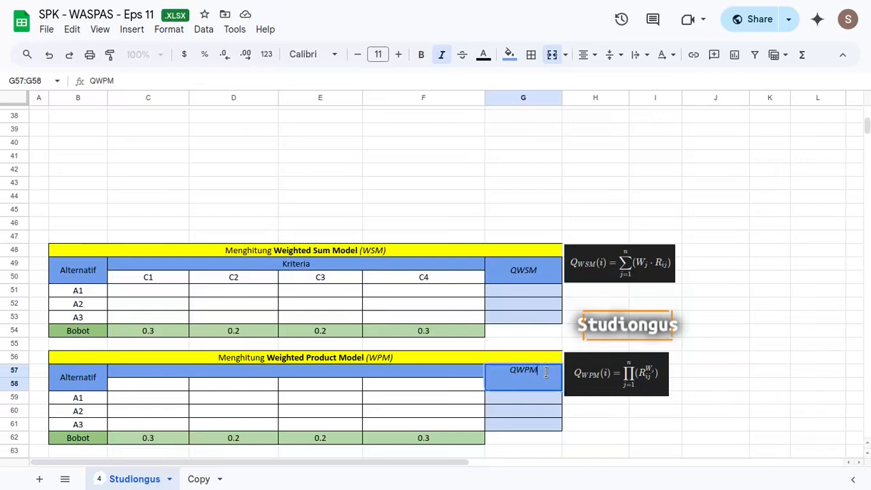
pyautogui.press('Return')
# Enter the formula =C54*C33 in C51 of the Weighted Sum Model table, multiplying the C1 weight by A1's normalised value.
pyautogui.click(158, 292)
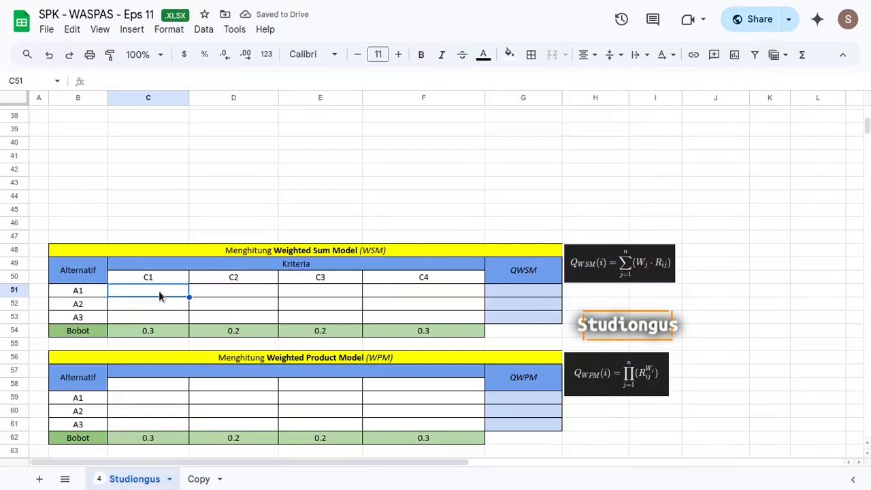
pyautogui.scroll(-2, 277, 272)
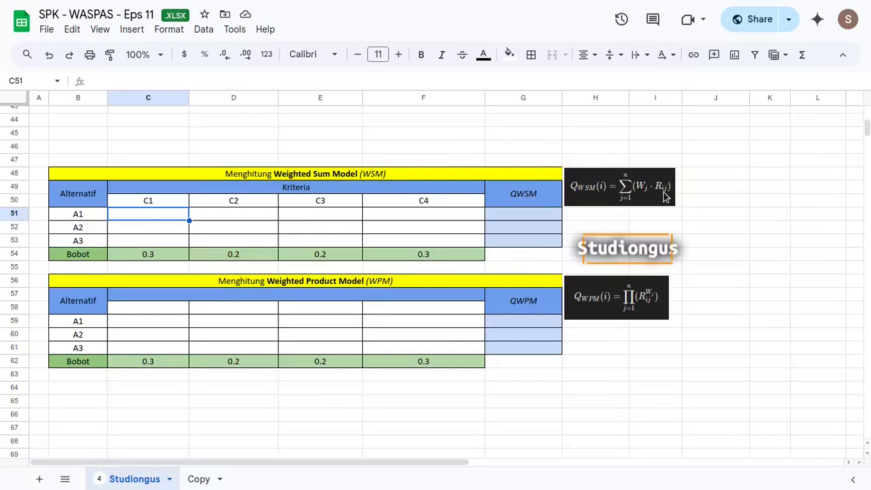
pyautogui.write('=')
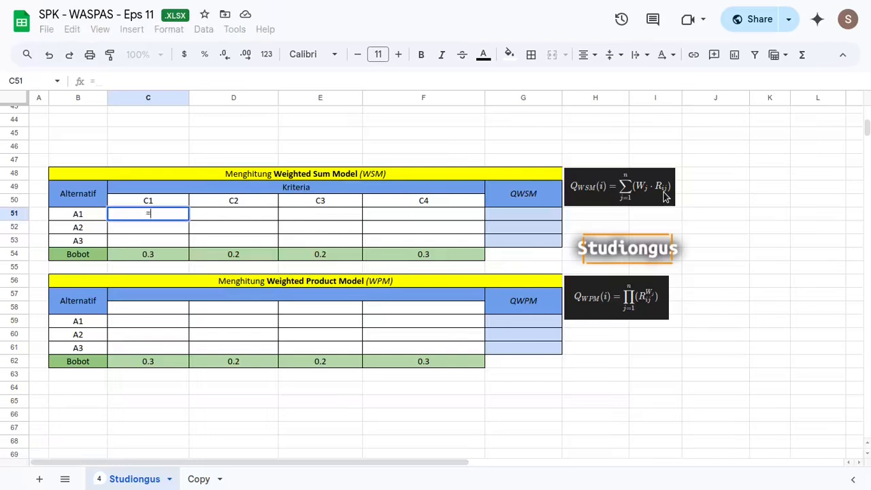
pyautogui.click(163, 253)
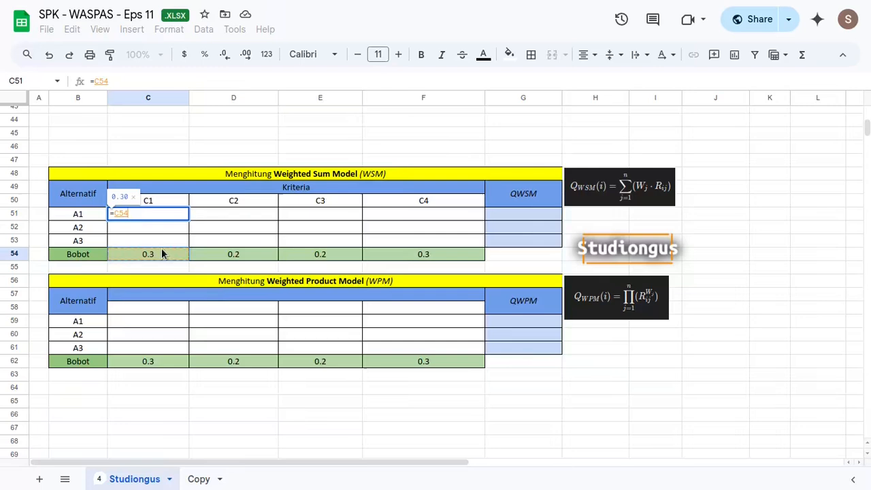
pyautogui.write('*')
pyautogui.scroll(5, 341, 244)
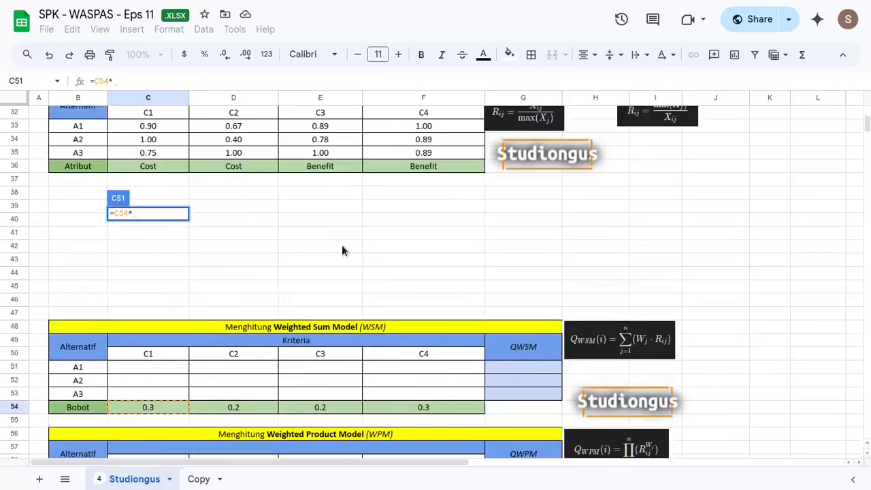
pyautogui.scroll(2, 341, 244)
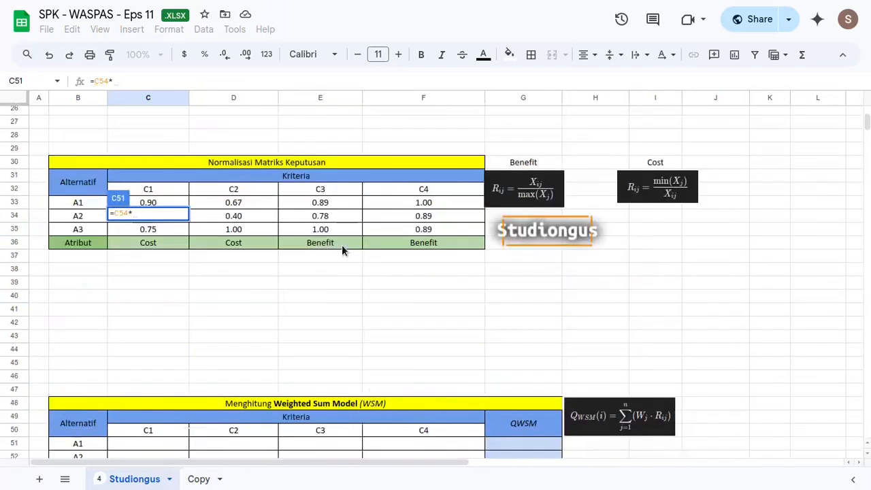
pyautogui.click(164, 203)
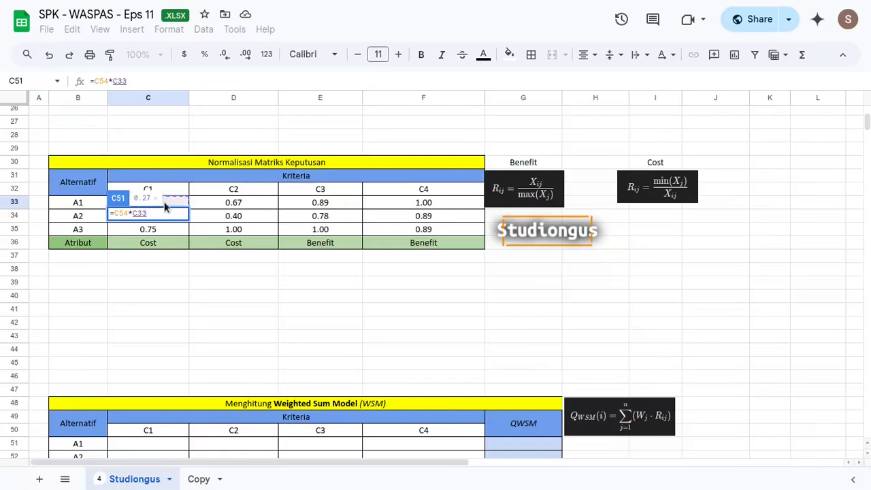
pyautogui.press('Return')
# Lock the row of the weight reference in C51 so that the formula is =C$54*C33.
pyautogui.scroll(-7, 278, 237)
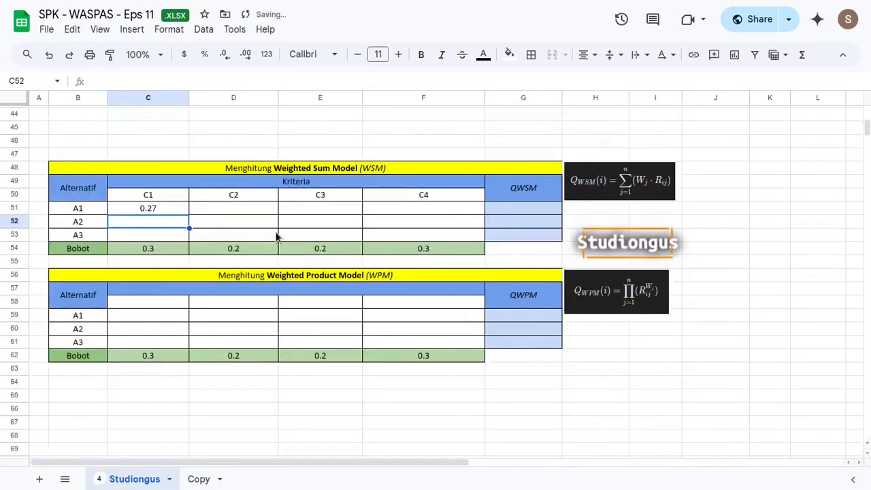
pyautogui.click(162, 204)
pyautogui.doubleClick(162, 204)
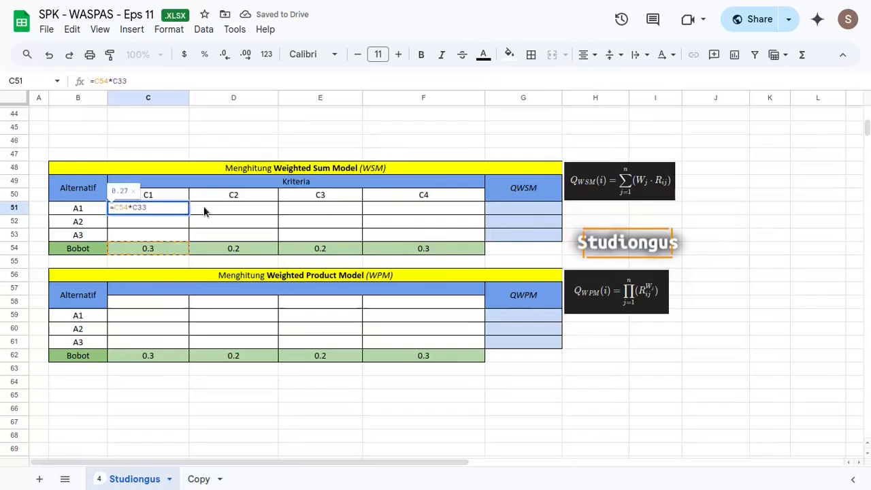
pyautogui.click(124, 208)
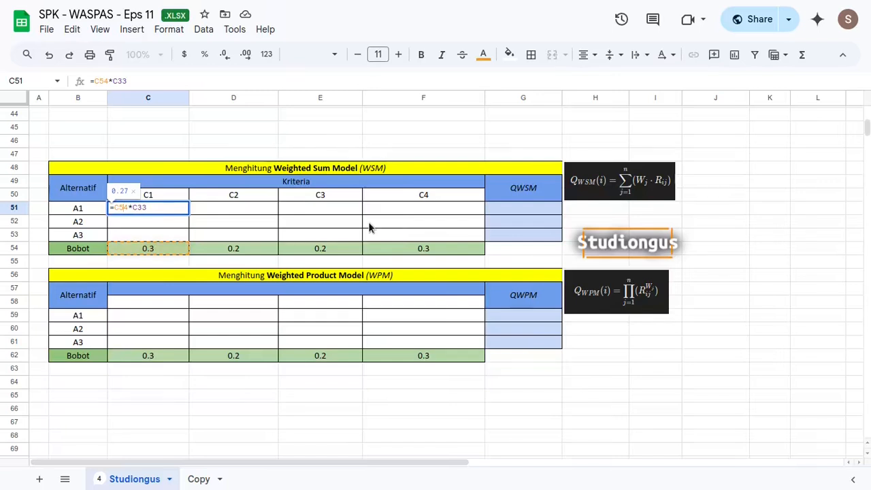
pyautogui.press('F4')
pyautogui.press('F4')
pyautogui.press('Return')
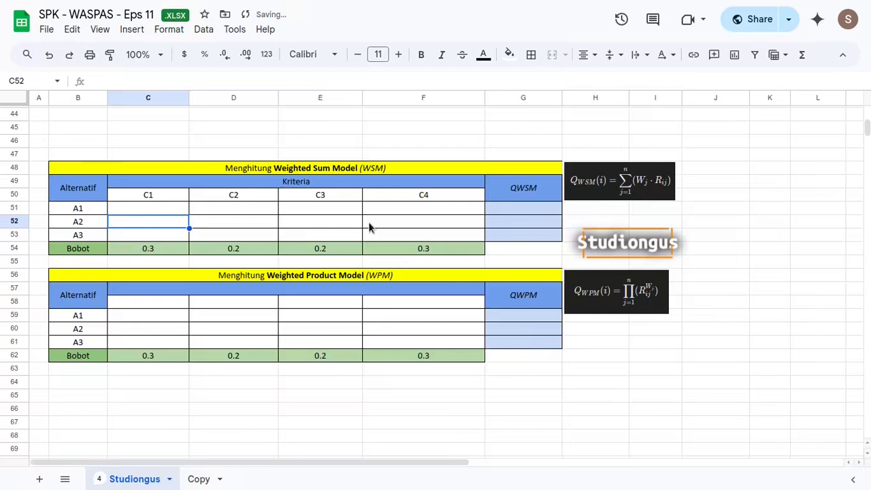
# Fill the C51 weighted value formula down to row 53 and across through column F.
pyautogui.press('Up')
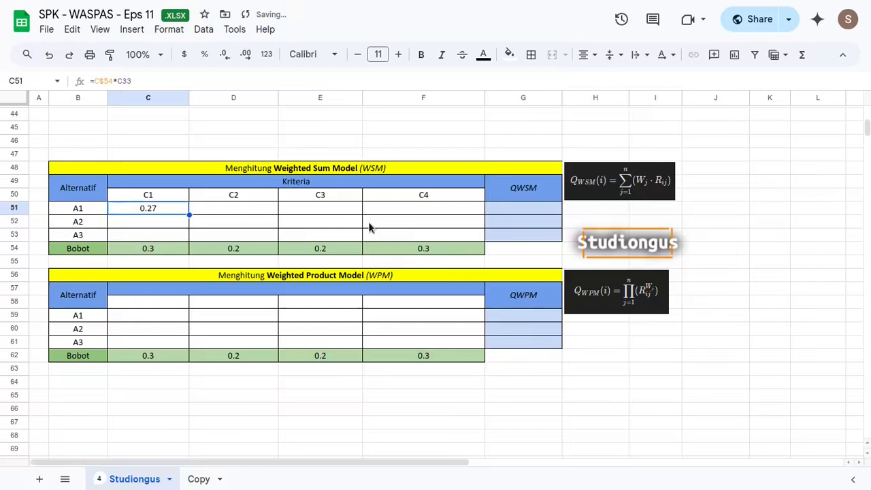
pyautogui.hotkey('shift', 'Down')
pyautogui.hotkey('shift', 'Down')
pyautogui.hotkey('ctrl', 'd')
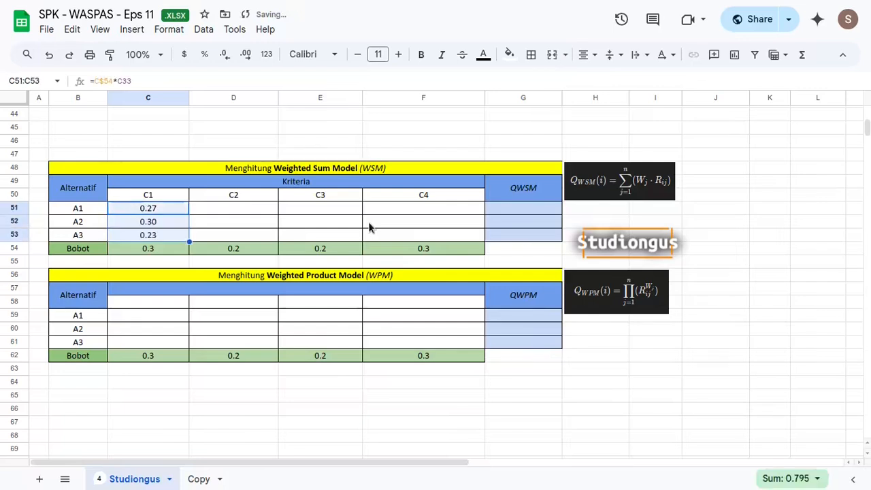
pyautogui.hotkey('shift', 'Right')
pyautogui.hotkey('shift', 'Right')
pyautogui.hotkey('shift', 'Right')
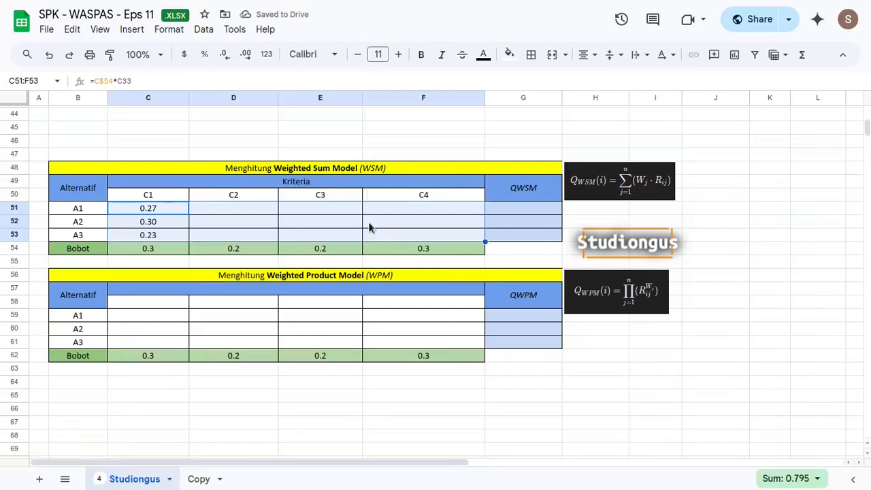
pyautogui.hotkey('ctrl', 'r')
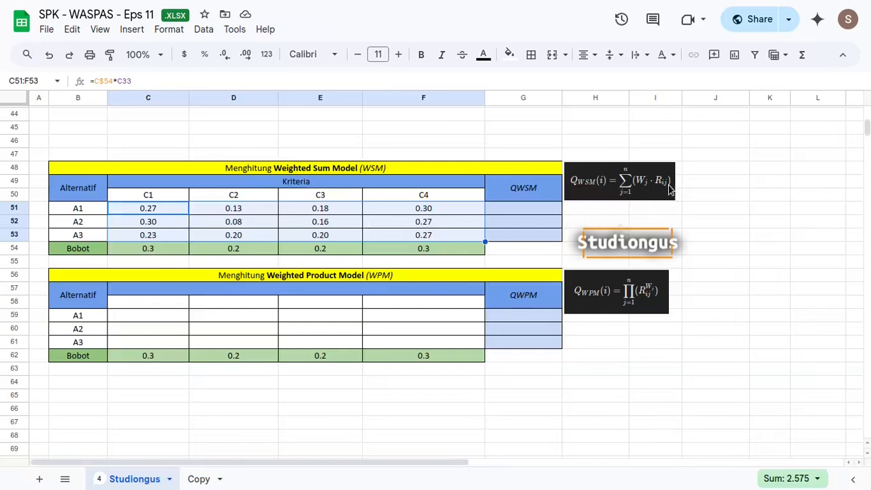
# Enter =SUM(C51:F51) in G51 as A1's QWSM value.
pyautogui.click(540, 211)
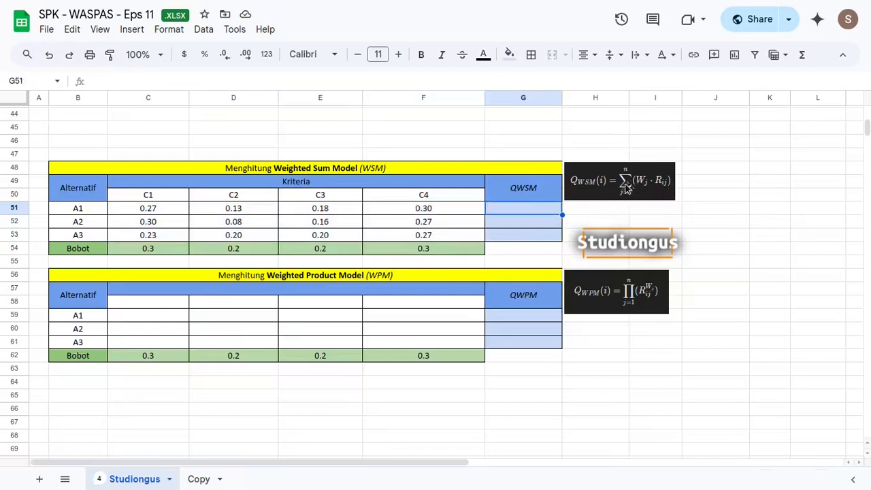
pyautogui.write('=sum')
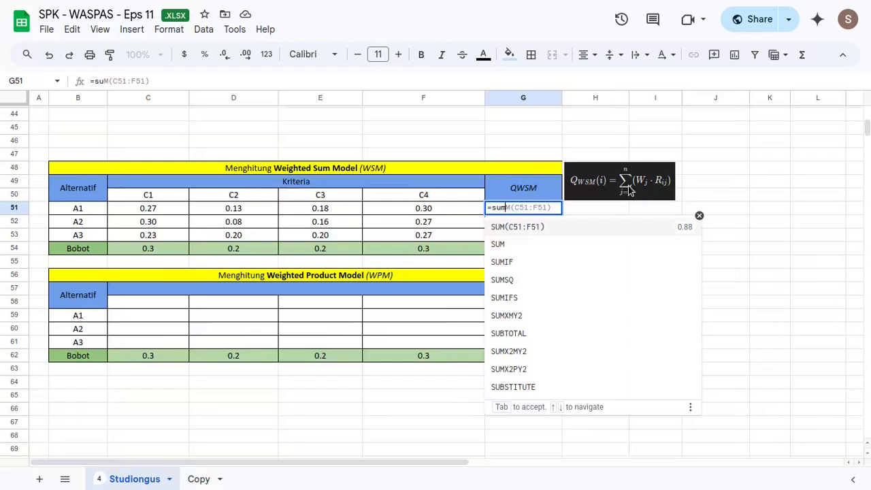
pyautogui.press('Tab')
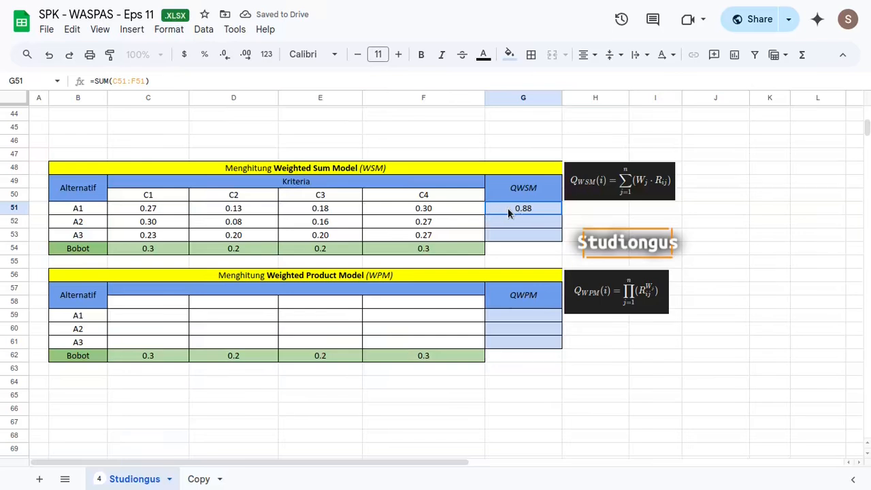
pyautogui.doubleClick(507, 208)
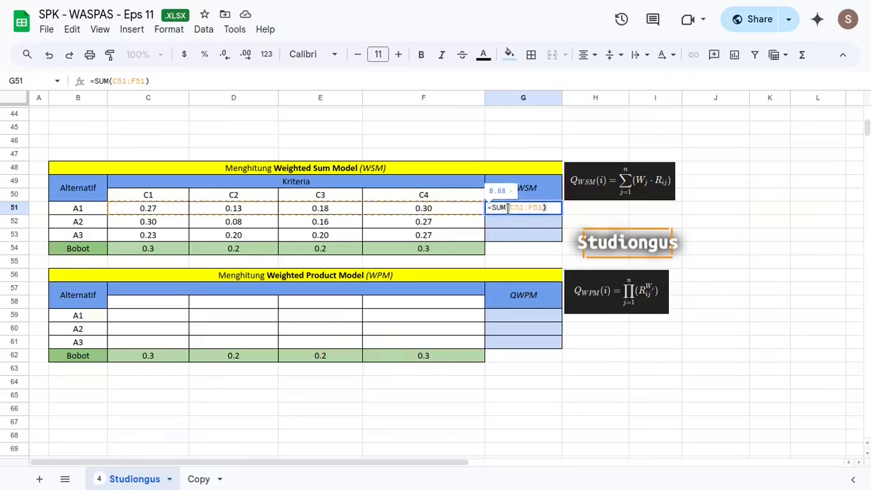
pyautogui.press('Return')
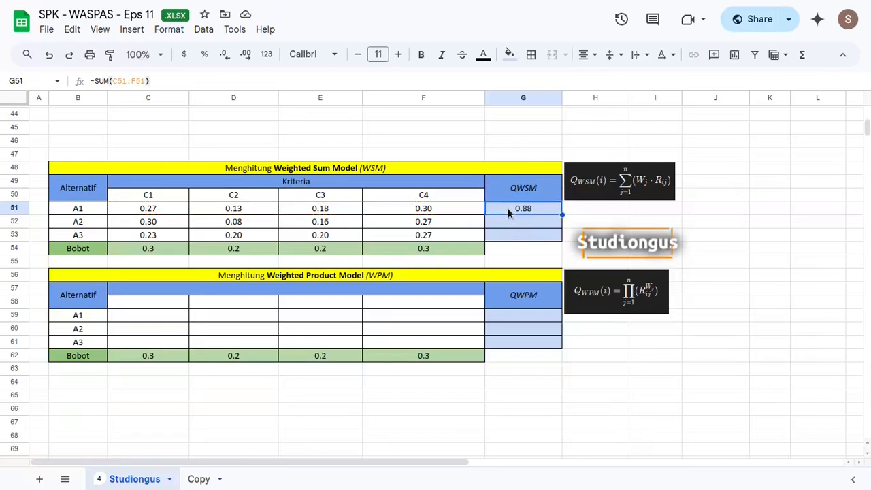
# Fill the QWSM sum formula from G51 down to G53.
pyautogui.press('Down')
pyautogui.press('Down')
pyautogui.hotkey('shift', 'Up')
pyautogui.hotkey('shift', 'Up')
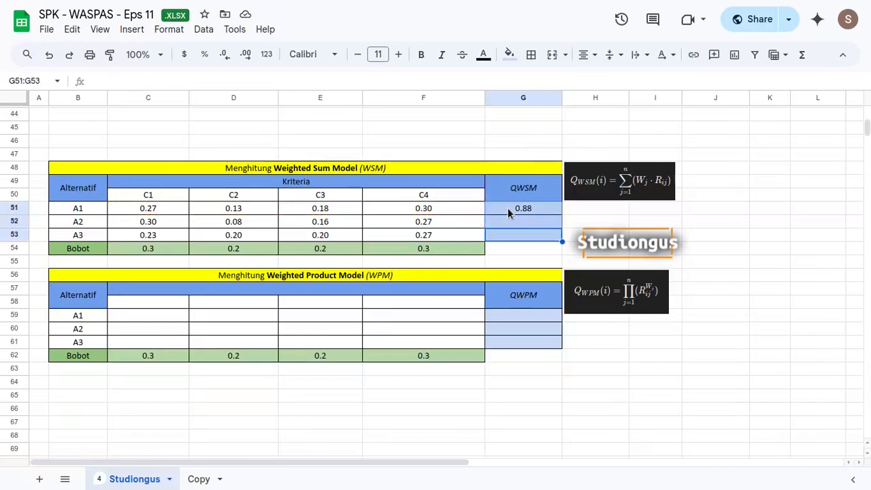
pyautogui.press('Down')
pyautogui.press('Up')
pyautogui.press('Up')
pyautogui.press('Up')
pyautogui.hotkey('shift', 'Down')
pyautogui.hotkey('shift', 'Down')
pyautogui.hotkey('ctrl', 'd')
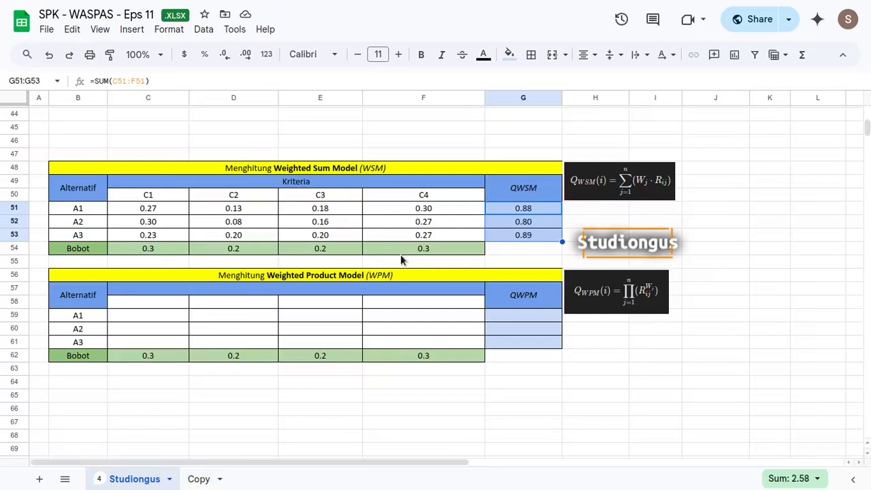
# Link C58 to the criteria header in C50 and fill it across to F58 in the Weighted Product Model table.
pyautogui.click(136, 301)
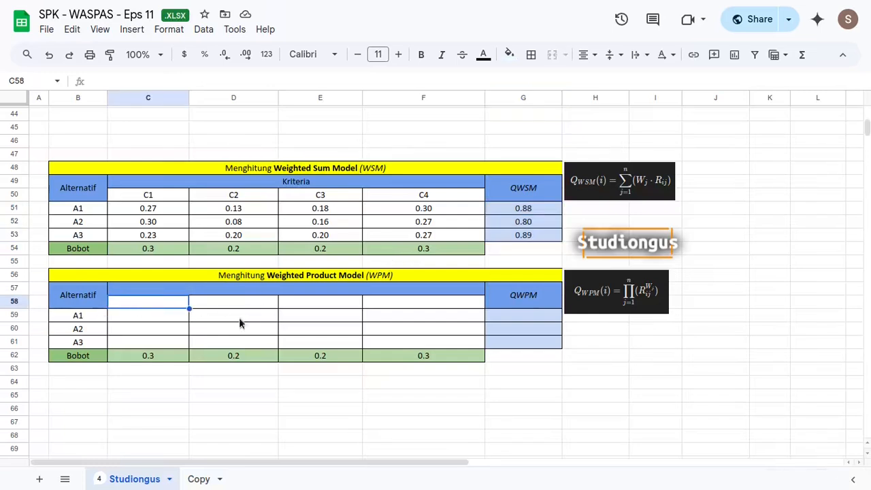
pyautogui.write('=')
pyautogui.click(151, 196)
pyautogui.press('Return')
pyautogui.press('Up')
pyautogui.hotkey('shift', 'Right')
pyautogui.hotkey('shift', 'Right')
pyautogui.hotkey('shift', 'Right')
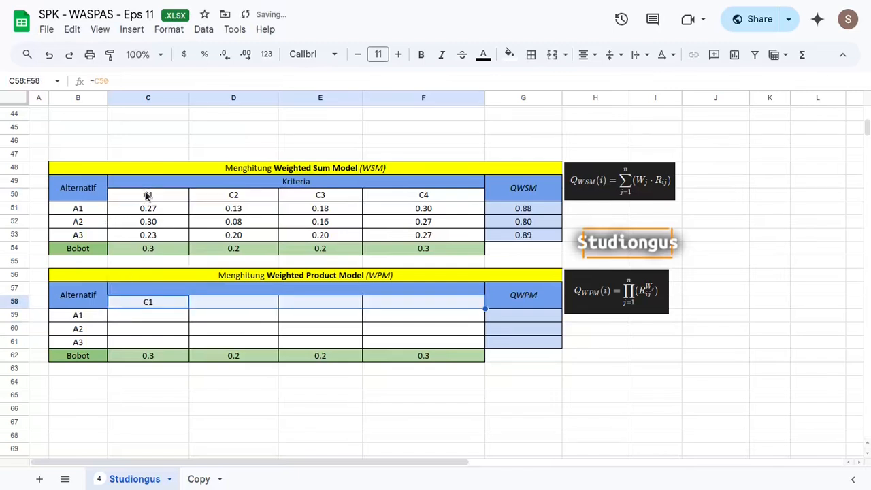
pyautogui.hotkey('ctrl', 'r')
# Enter =C33^C$62 in C59, raising A1's normalised C1 value to its weight with the weight's row locked.
pyautogui.press('Down')
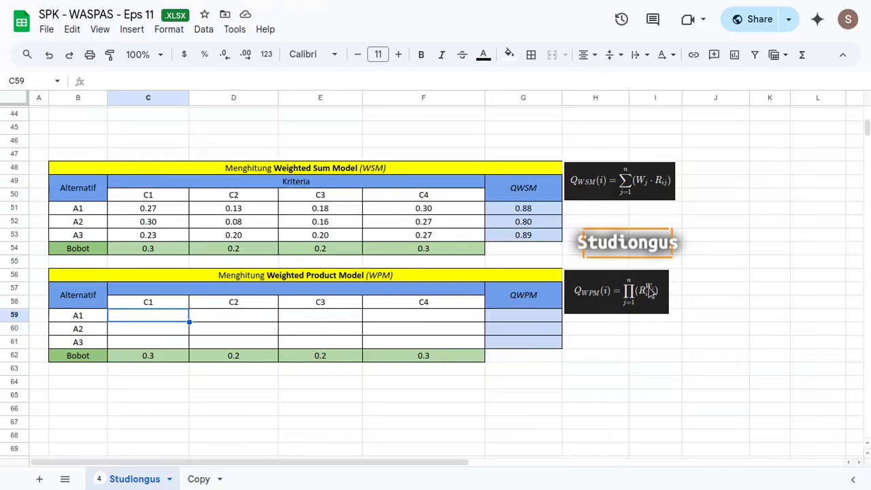
pyautogui.scroll(5, 388, 272)
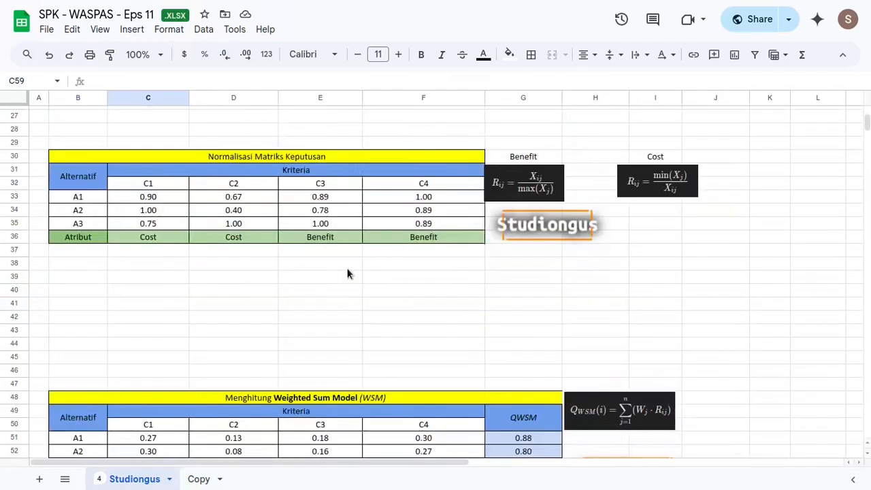
pyautogui.scroll(-5, 347, 273)
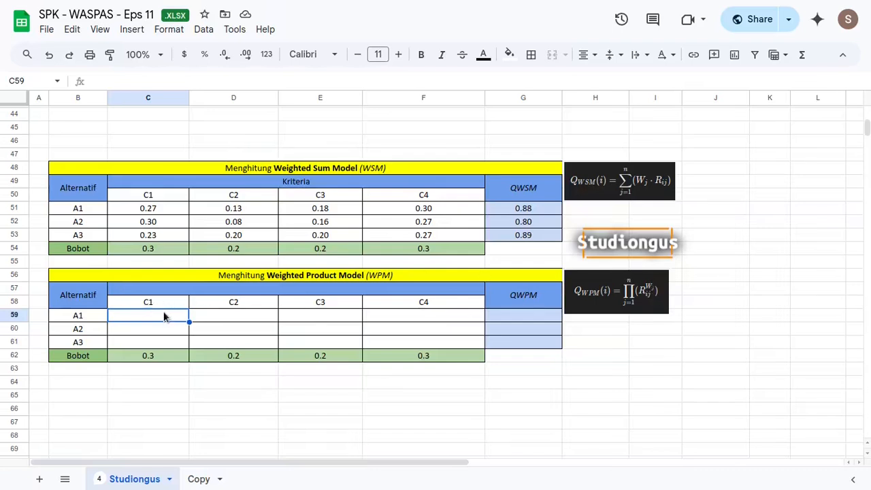
pyautogui.write('=')
pyautogui.scroll(6, 298, 228)
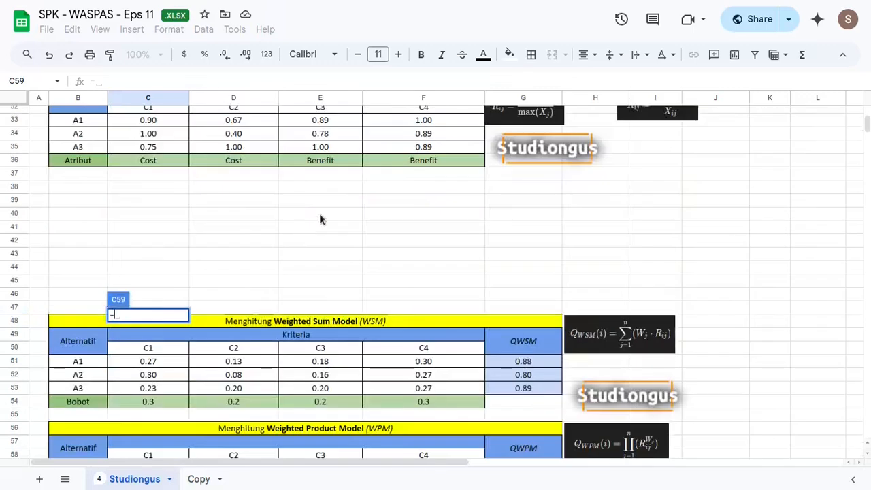
pyautogui.click(149, 202)
pyautogui.scroll(-6, 365, 286)
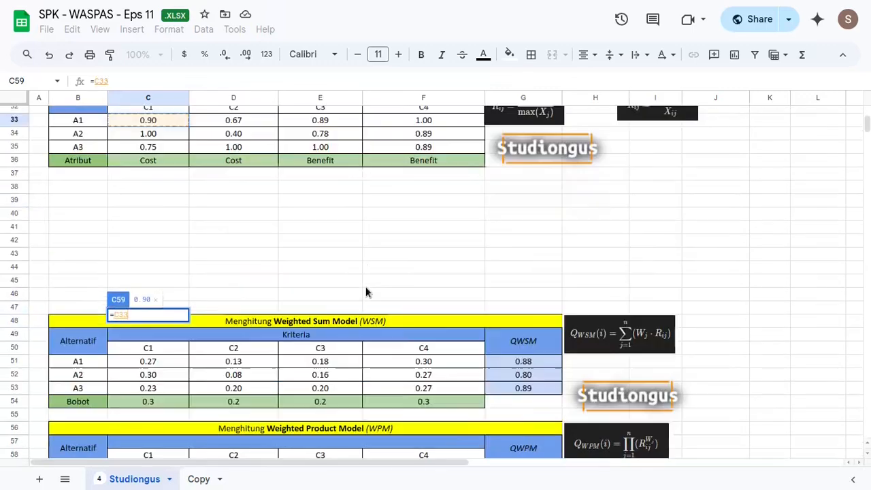
pyautogui.write('^')
pyautogui.click(153, 355)
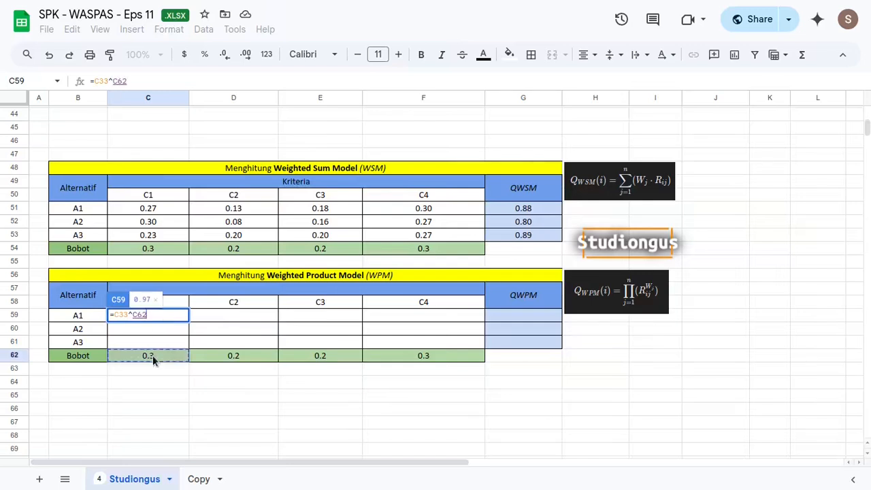
pyautogui.press('F4')
pyautogui.press('F4')
pyautogui.press('Return')
# Fill the C59 power formula down to row 61 and across through column F.
pyautogui.press('Up')
pyautogui.hotkey('shift', 'Down')
pyautogui.hotkey('shift', 'Down')
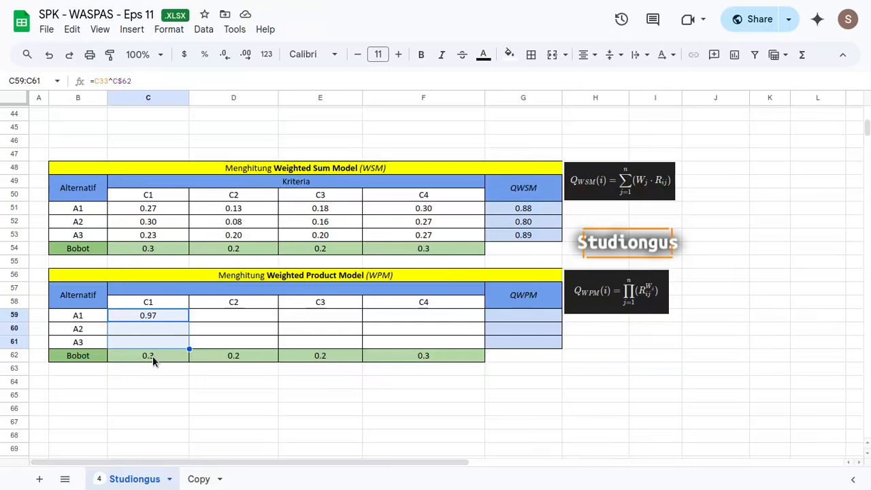
pyautogui.hotkey('ctrl', 'd')
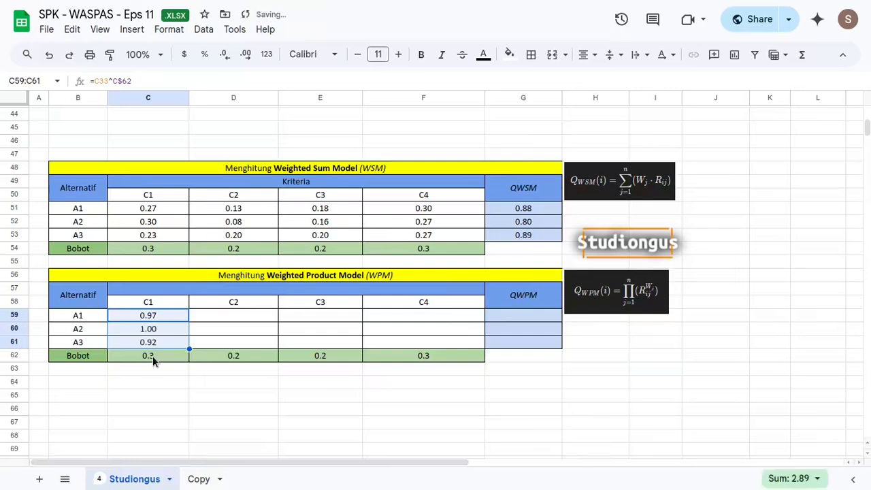
pyautogui.hotkey('shift', 'Right')
pyautogui.hotkey('shift', 'Right')
pyautogui.hotkey('shift', 'Right')
pyautogui.hotkey('ctrl', 'r')
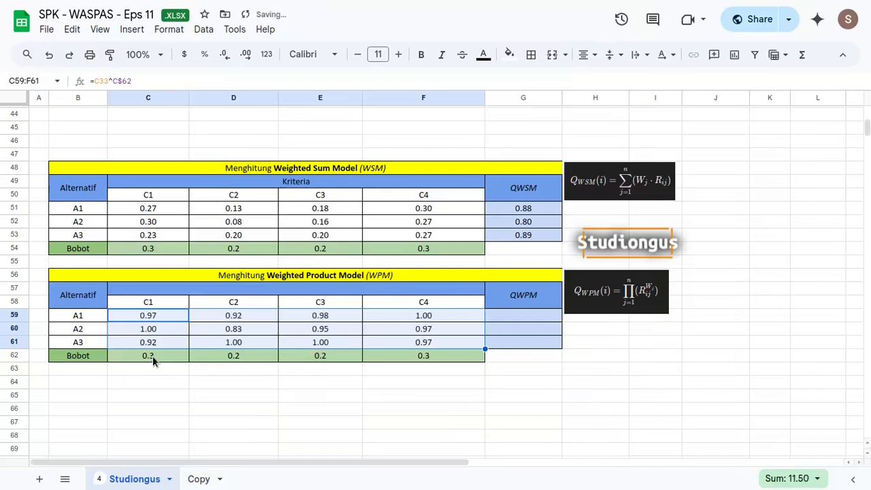
# Enter =PRODUCT(C59:F59) in G59 to calculate A1's QWPM value in the Weighted Product Model table.
pyautogui.press('Right')
pyautogui.press('Right')
pyautogui.press('Right')
pyautogui.press('Right')
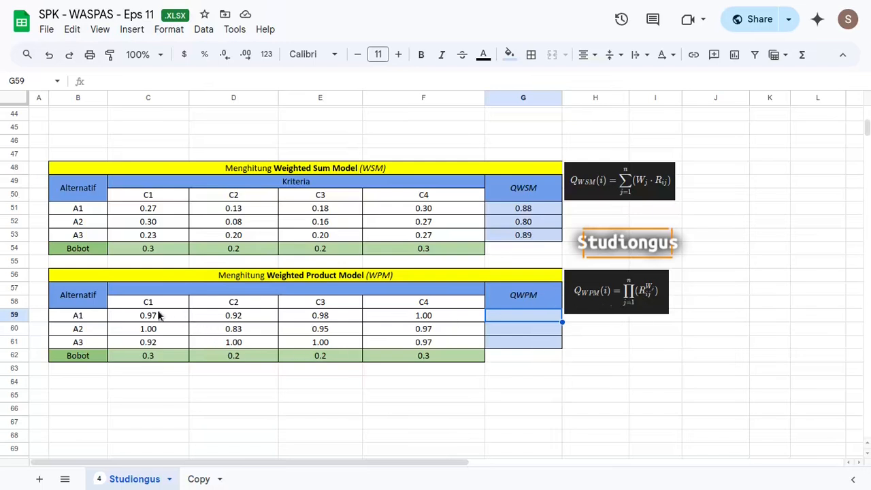
pyautogui.moveTo(156, 315); pyautogui.dragTo(398, 319)
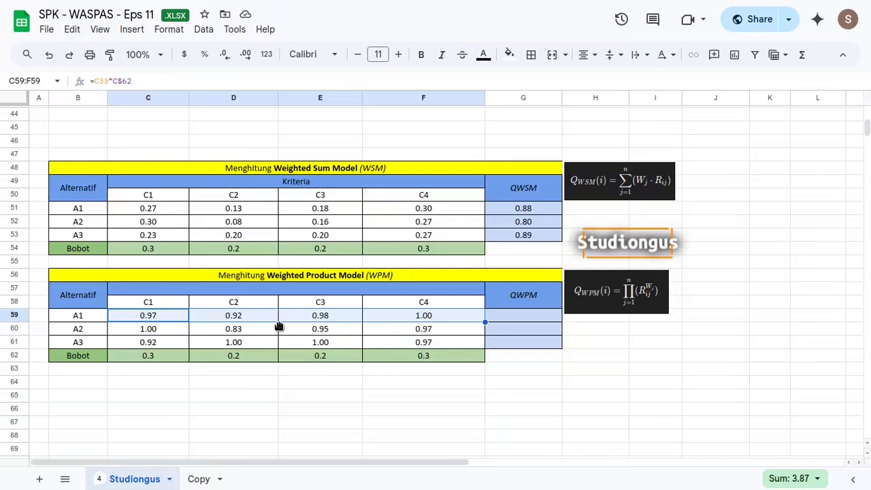
pyautogui.click(538, 318)
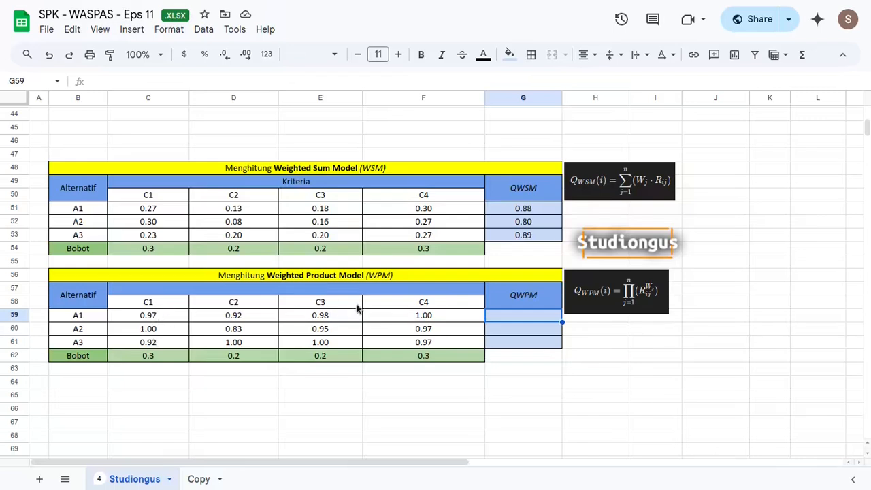
pyautogui.click(166, 319)
pyautogui.moveTo(198, 318); pyautogui.dragTo(476, 316)
pyautogui.click(521, 320)
pyautogui.write('=')
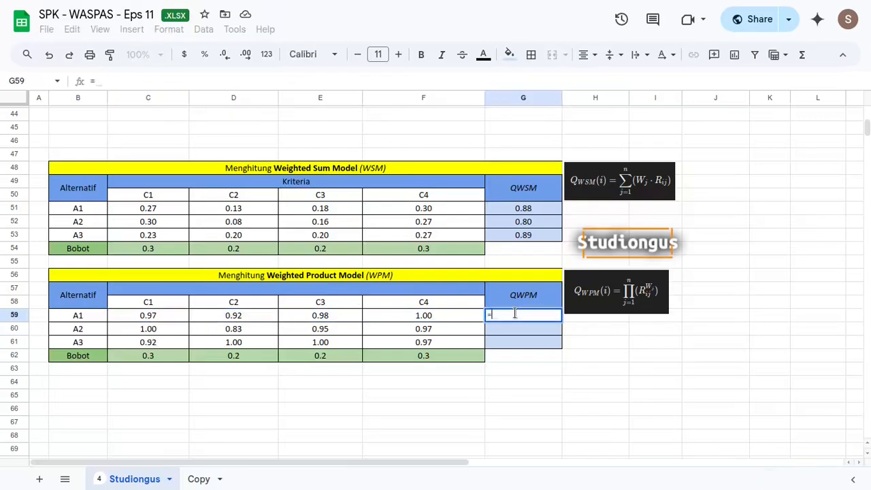
pyautogui.write('produc')
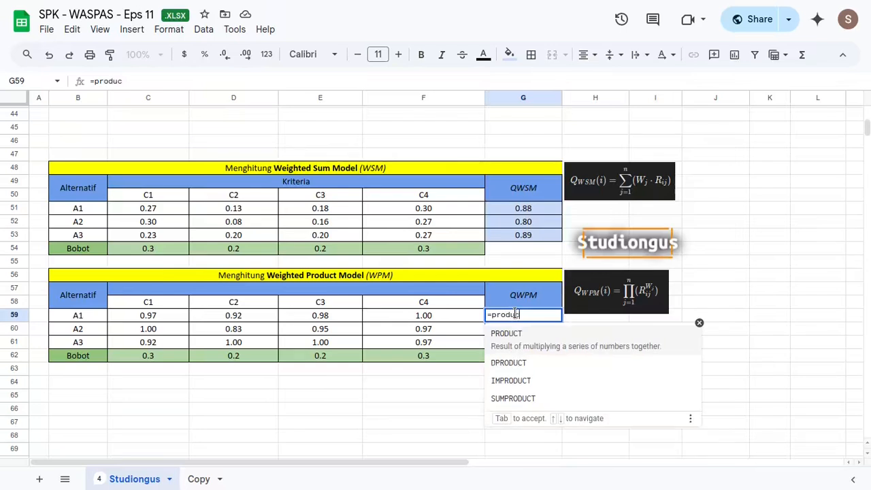
pyautogui.press('Tab')
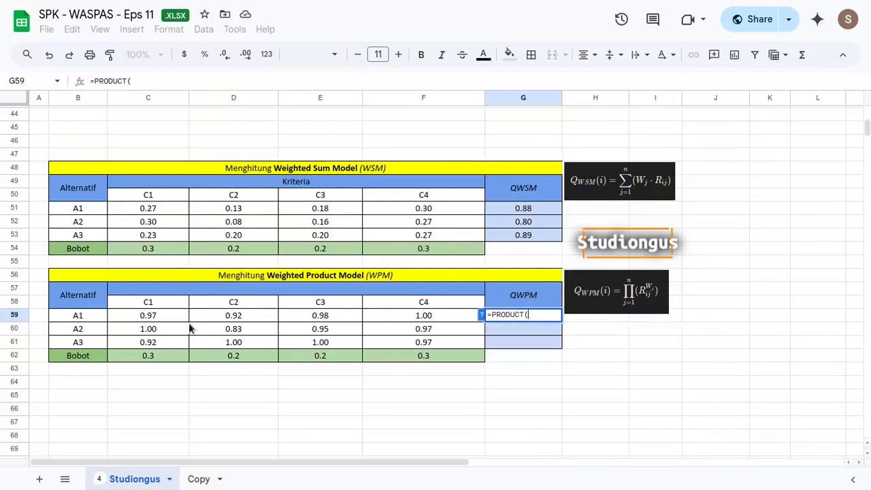
pyautogui.moveTo(175, 321); pyautogui.dragTo(229, 320)
pyautogui.moveTo(342, 315); pyautogui.dragTo(400, 317)
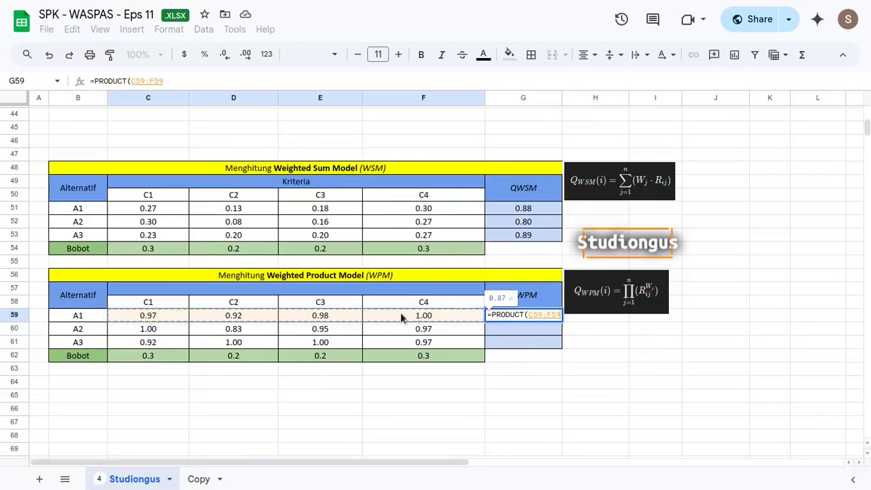
pyautogui.press('Return')
# Fill the QWPM product formula from G59 down to G61.
pyautogui.press('Up')
pyautogui.hotkey('shift', 'Down')
pyautogui.hotkey('shift', 'Down')
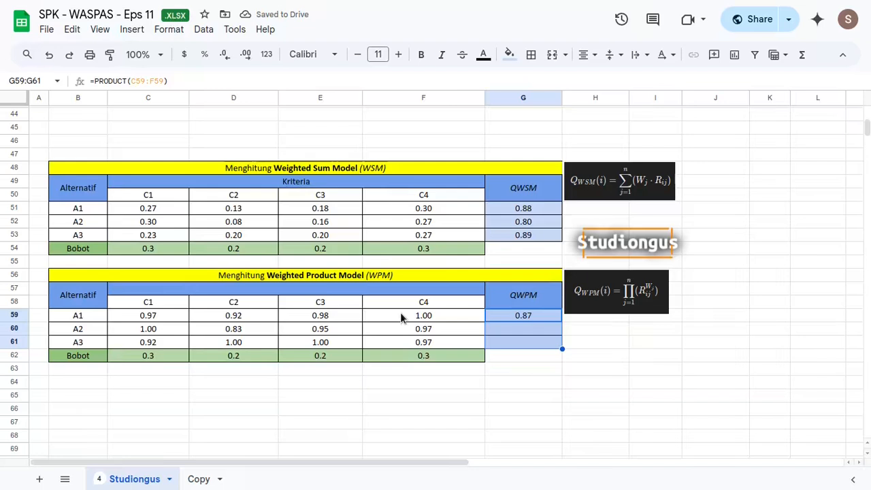
pyautogui.hotkey('ctrl', 'd')
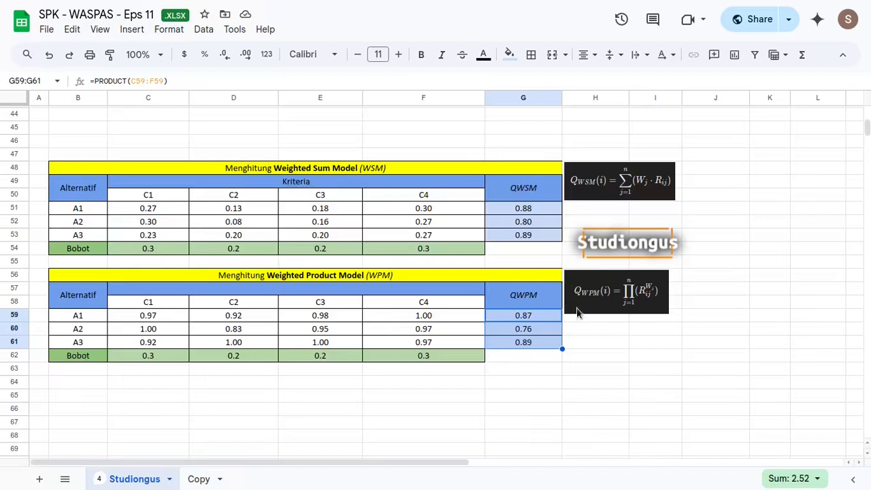
pyautogui.click(535, 189)
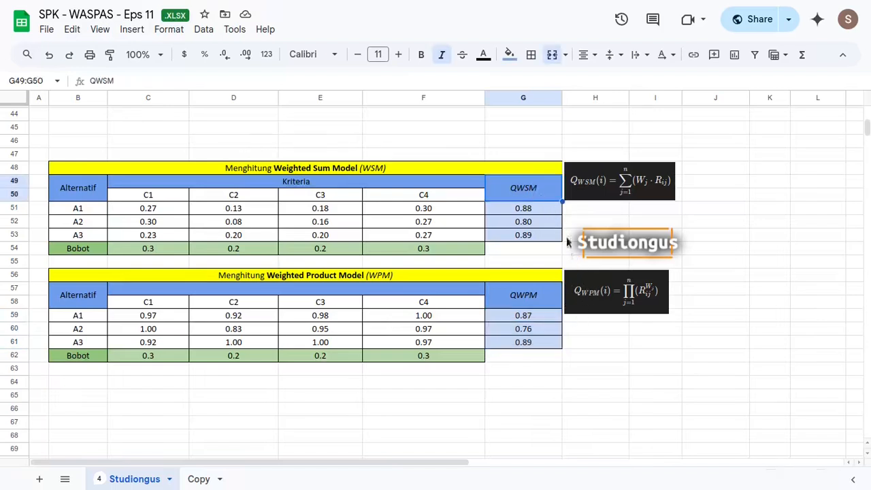
pyautogui.click(521, 297)
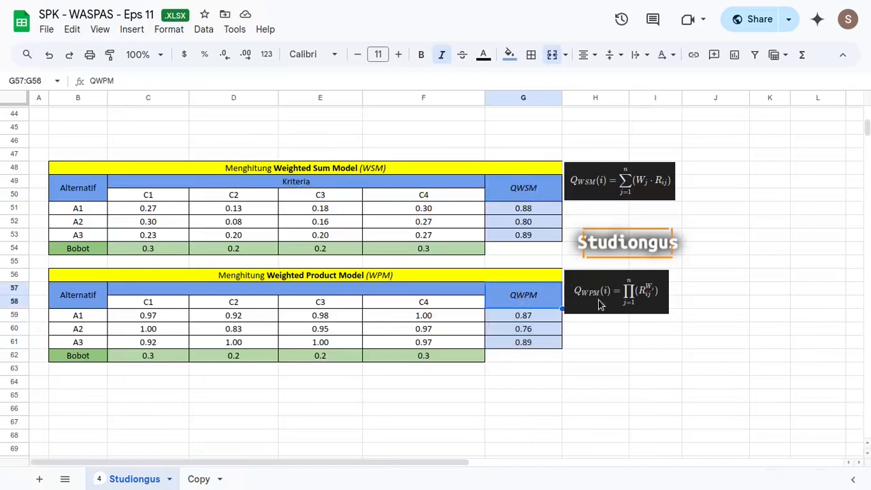
# Enter =TRANSPOSE(M10:M11) in C77 to bring the model weights into the Bobot row of the WASPAS score table.
pyautogui.scroll(-8, 480, 298)
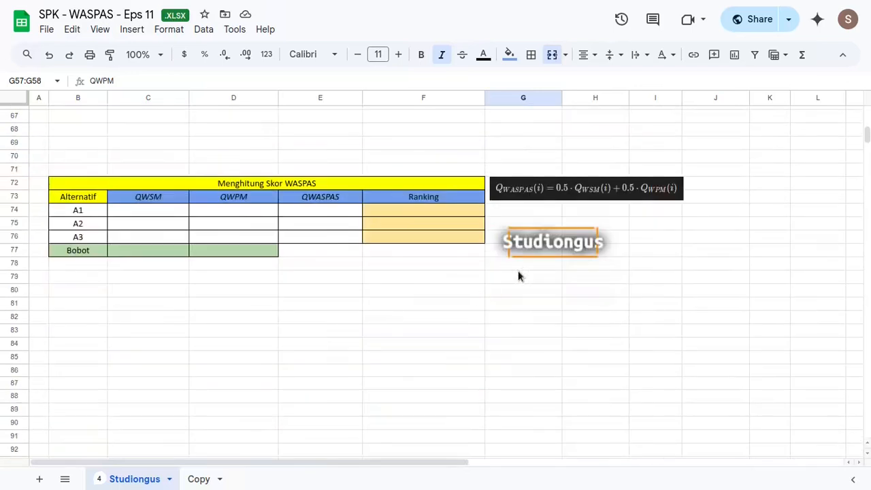
pyautogui.click(289, 185)
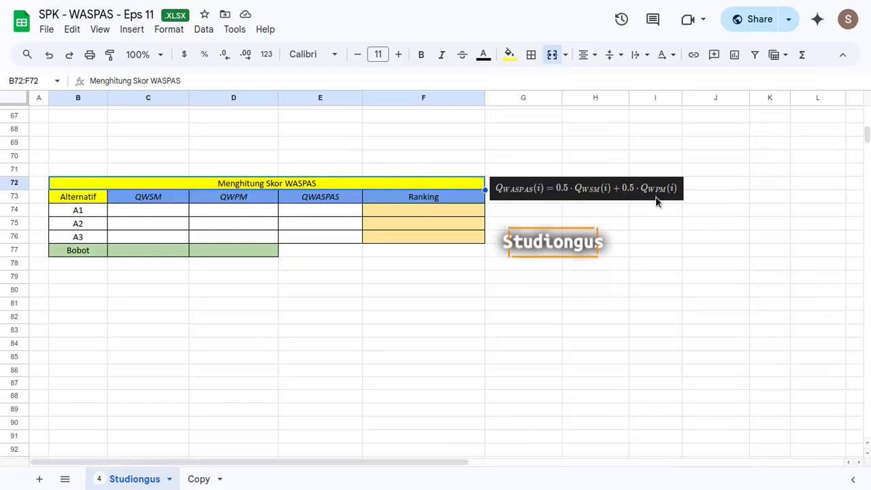
pyautogui.click(170, 252)
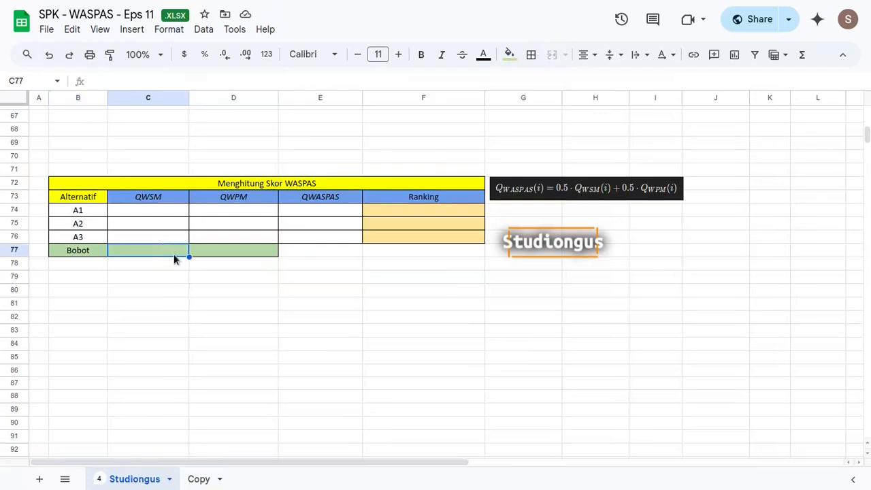
pyautogui.write('=')
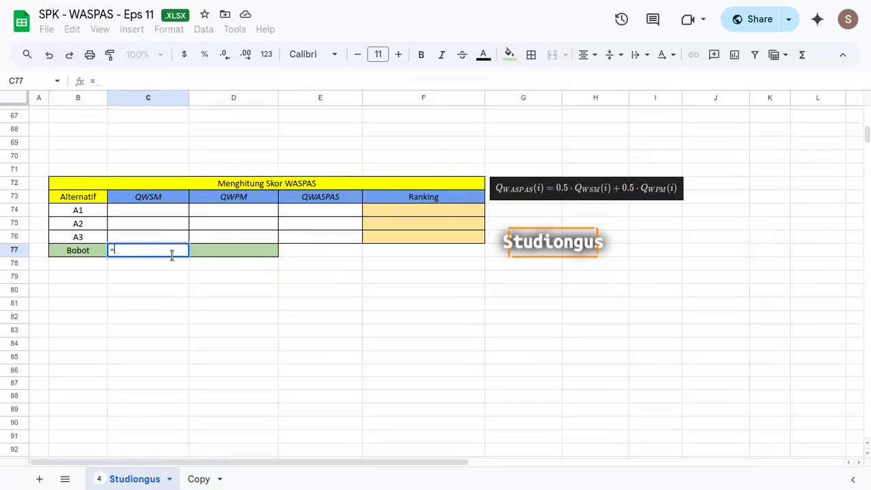
pyautogui.write('transp')
pyautogui.press('Tab')
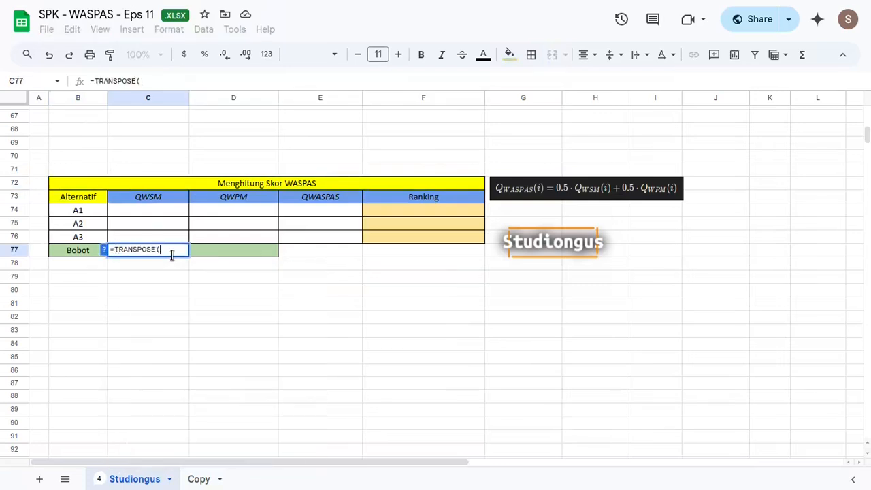
pyautogui.scroll(4, 704, 335)
pyautogui.scroll(10, 714, 330)
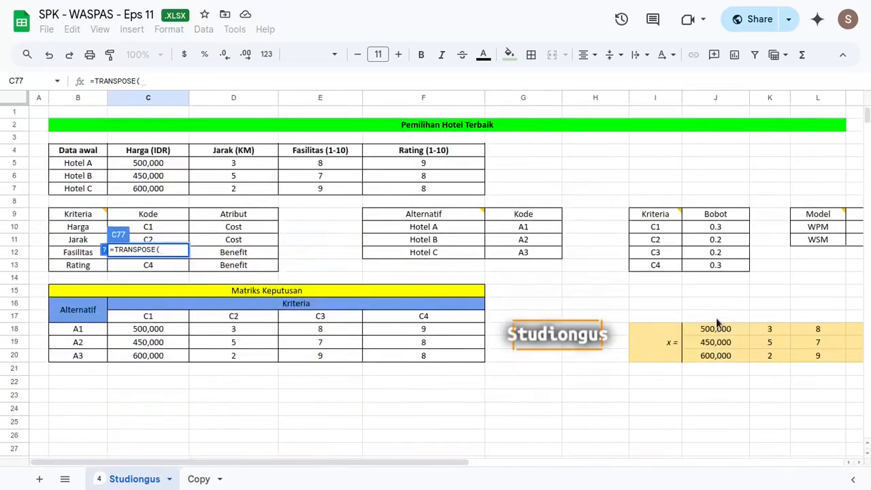
pyautogui.hscroll(3, 703, 313)
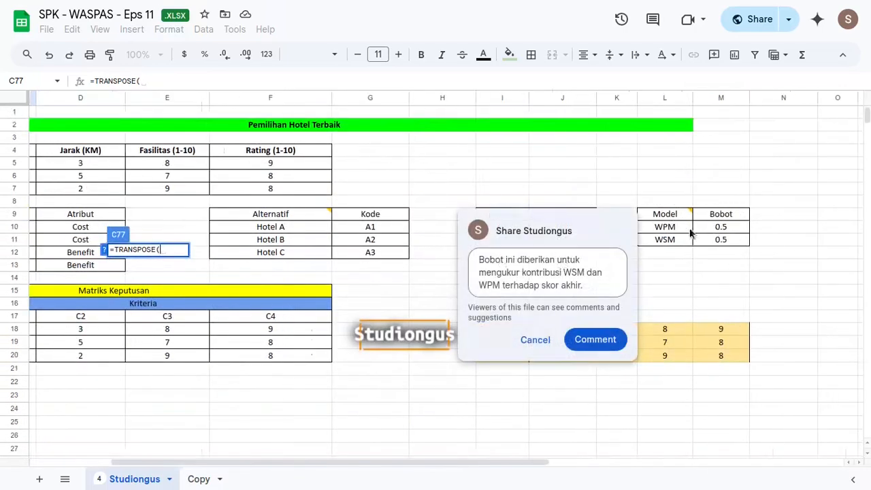
pyautogui.moveTo(719, 226); pyautogui.dragTo(719, 244)
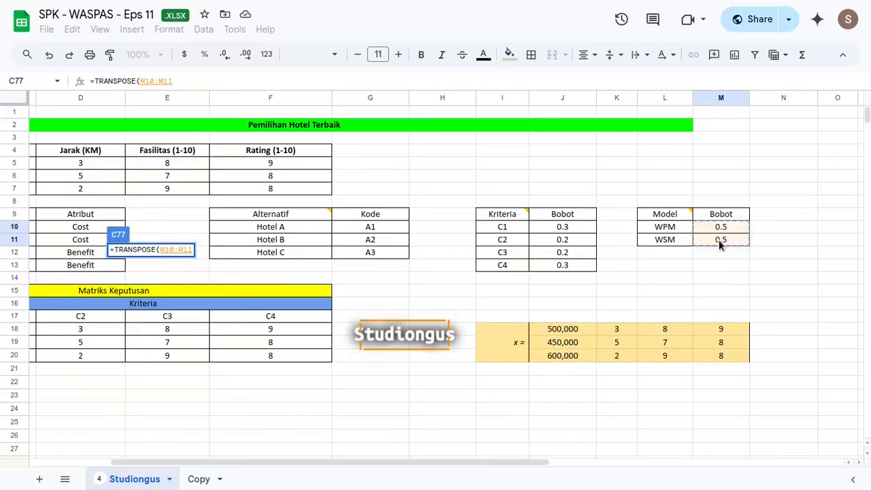
pyautogui.press('Return')
pyautogui.hscroll(-2, 410, 334)
pyautogui.scroll(-2, 360, 329)
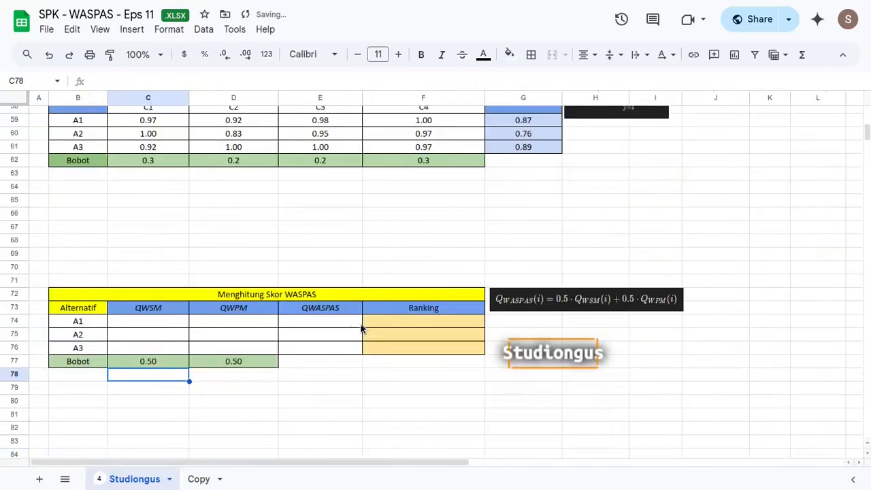
pyautogui.click(163, 365)
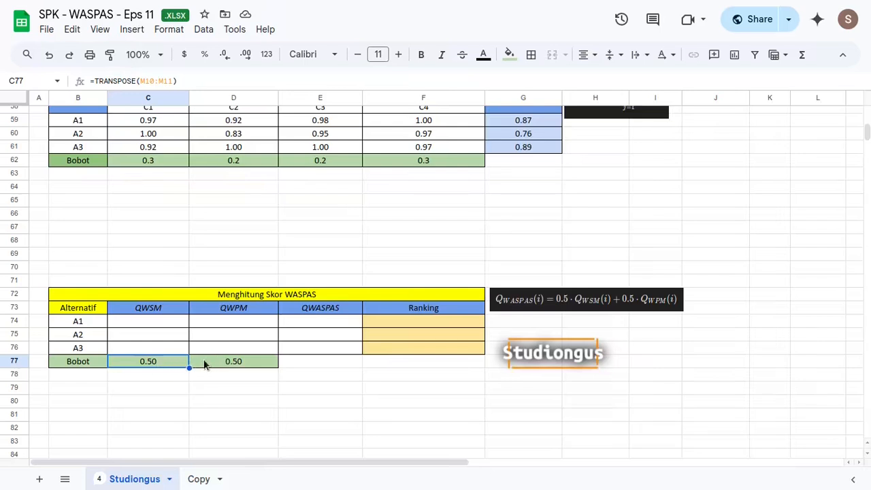
# Link C74 in the WASPAS score table to A1's QWSM value in G51.
pyautogui.click(144, 325)
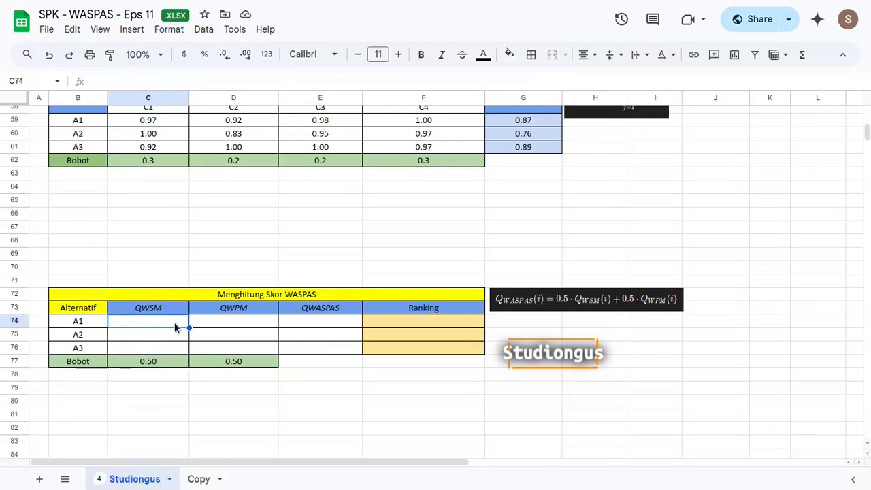
pyautogui.scroll(5, 582, 196)
pyautogui.scroll(-5, 581, 196)
pyautogui.write('=')
pyautogui.scroll(5, 369, 350)
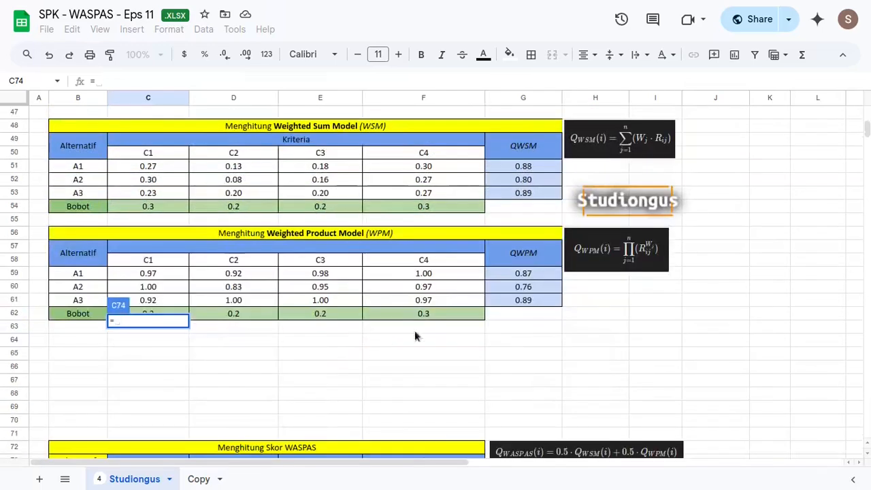
pyautogui.click(531, 167)
pyautogui.press('Return')
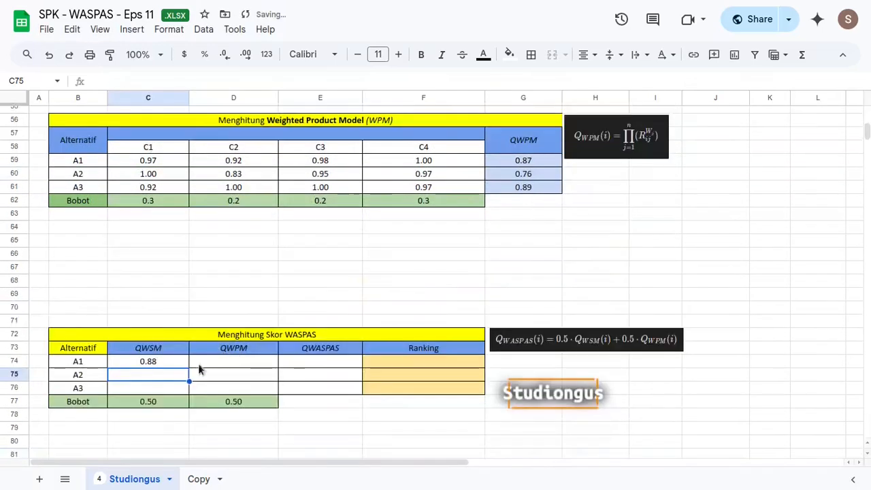
# Link D74 in the WASPAS score table to A1's QWPM value in G59.
pyautogui.scroll(-3, 197, 360)
pyautogui.click(213, 358)
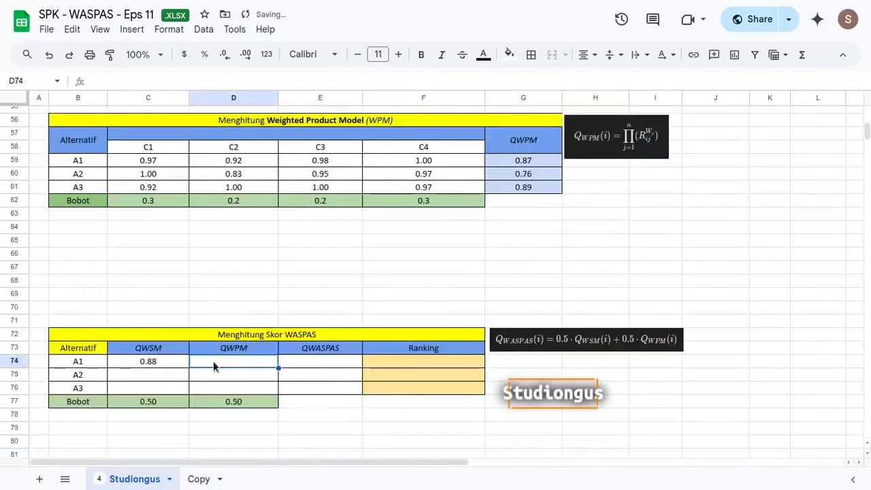
pyautogui.write('=')
pyautogui.scroll(3, 567, 294)
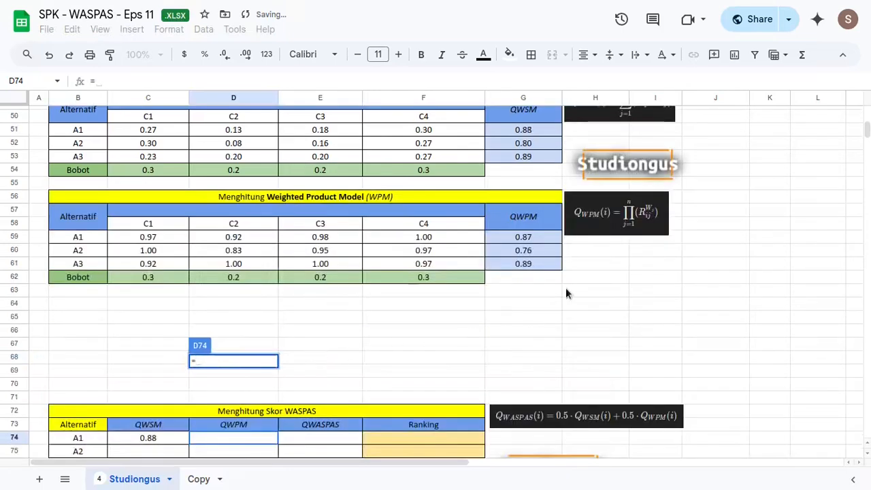
pyautogui.click(547, 238)
pyautogui.press('Return')
# Fill the QWSM and QWPM links from C74:D74 down to row 76.
pyautogui.scroll(-5, 250, 329)
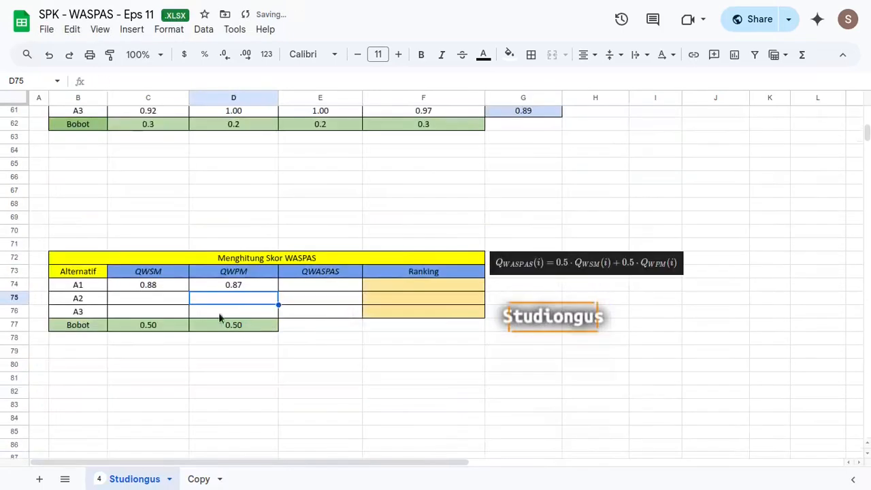
pyautogui.moveTo(186, 289); pyautogui.dragTo(198, 284)
pyautogui.moveTo(215, 319); pyautogui.dragTo(215, 317)
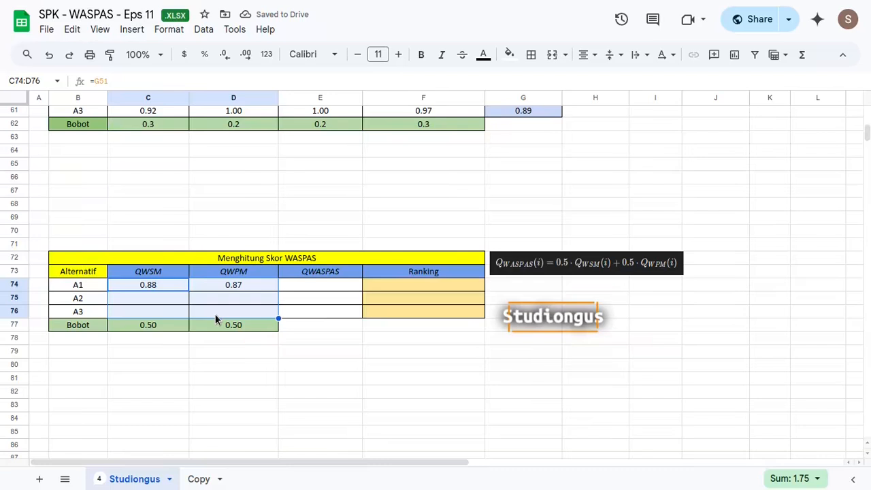
# Enter =$C$77*C74+$D$77*D74 in E74 to calculate A1's QWASPAS score.
pyautogui.click(322, 285)
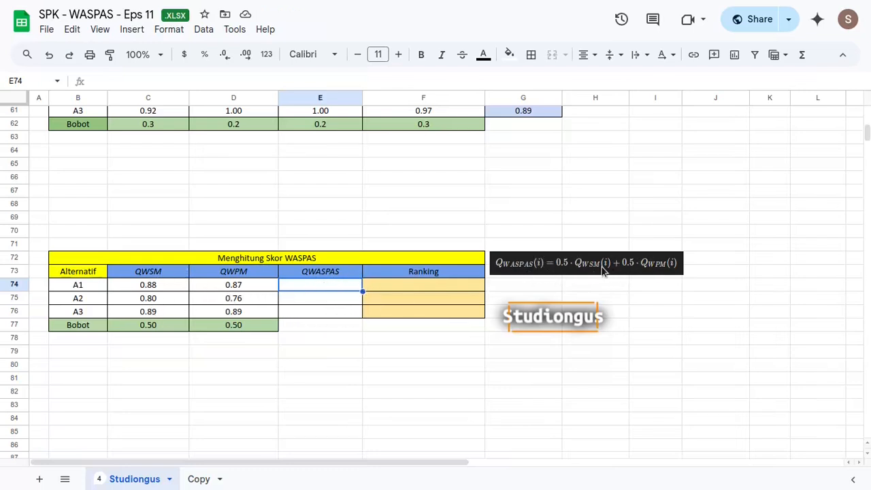
pyautogui.write('=')
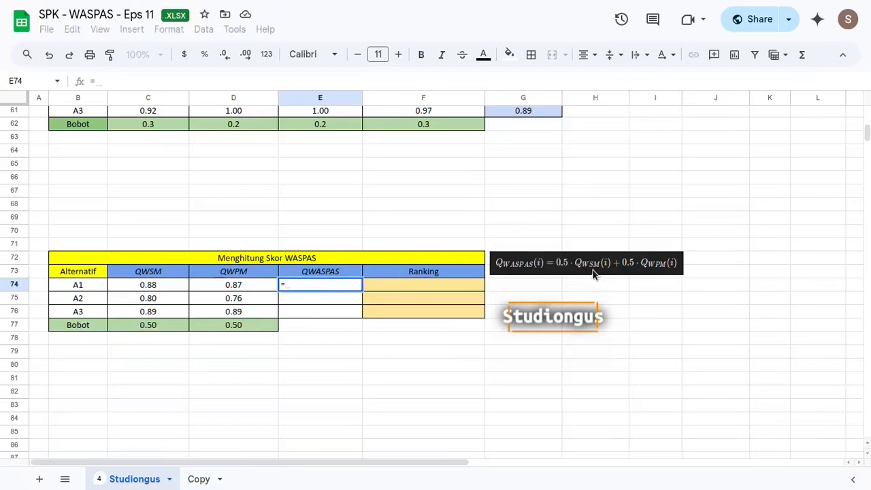
pyautogui.click(163, 324)
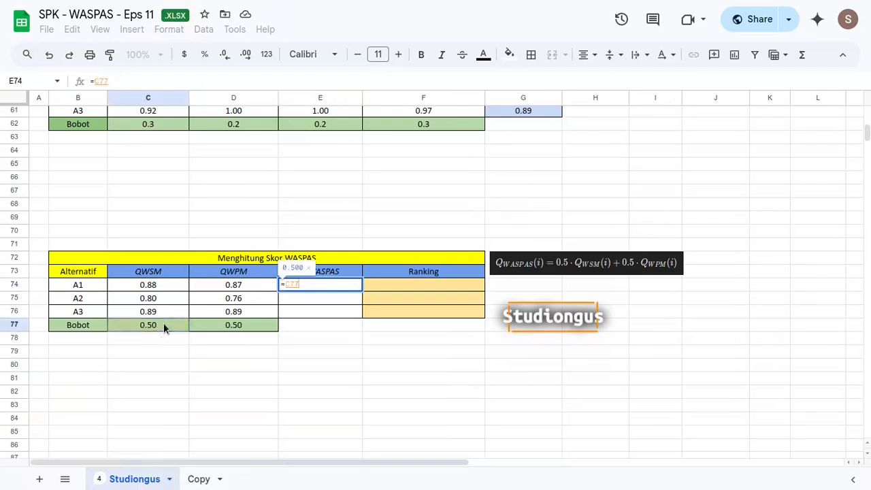
pyautogui.press('F4')
pyautogui.write('*')
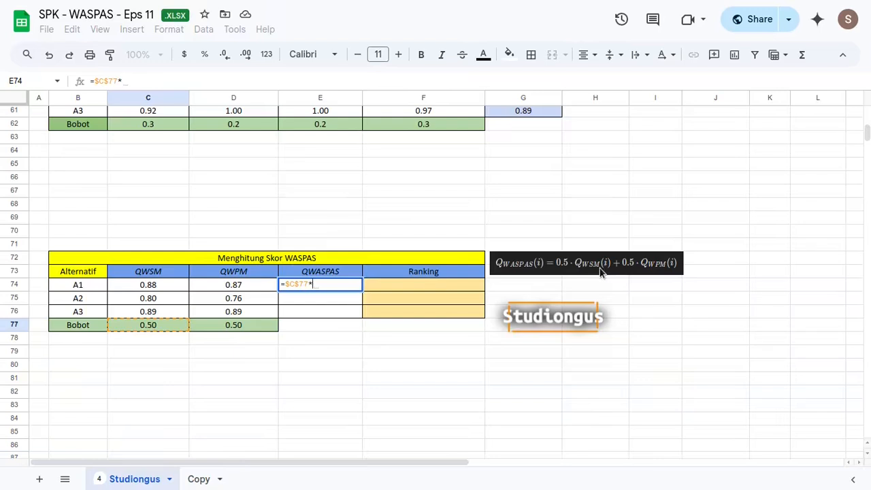
pyautogui.click(161, 285)
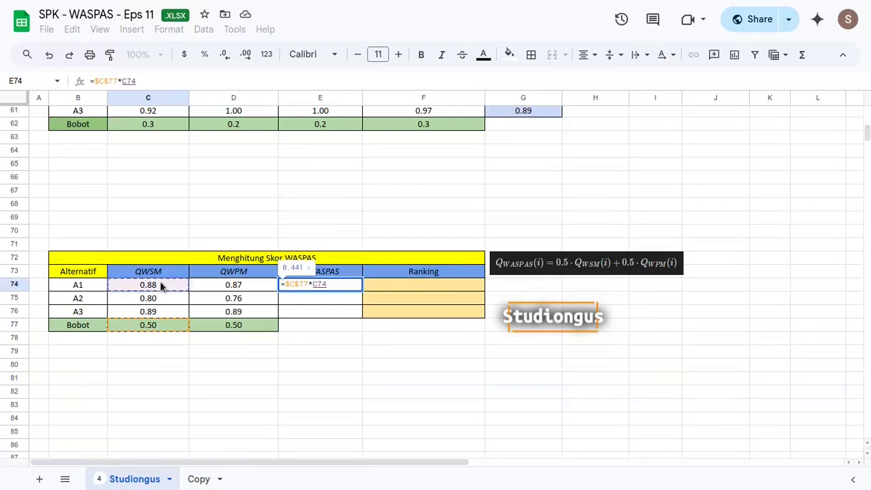
pyautogui.write('+')
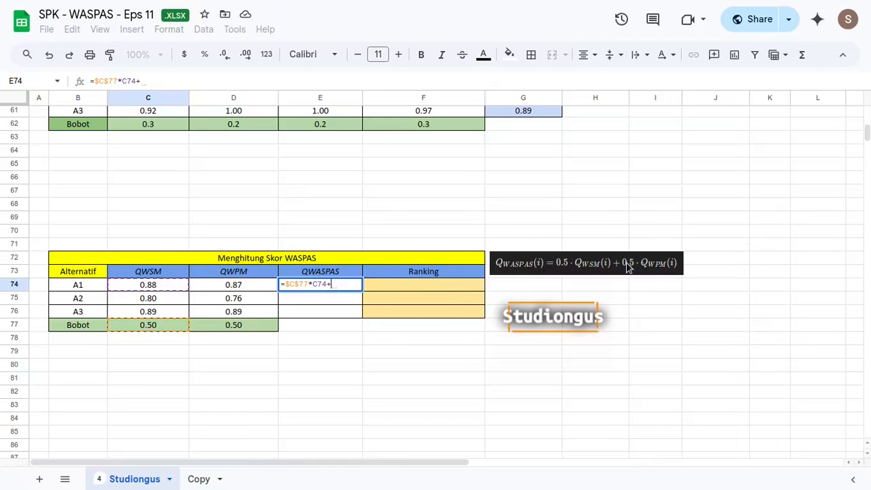
pyautogui.click(247, 327)
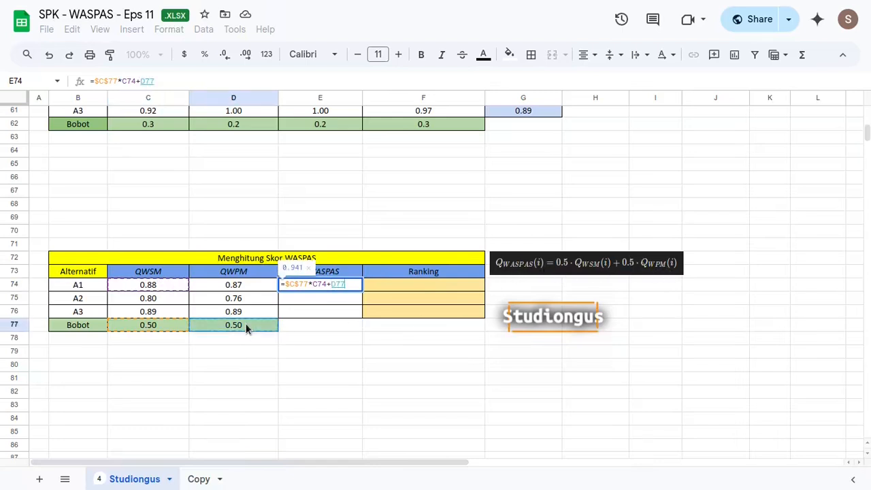
pyautogui.press('F4')
pyautogui.write('*')
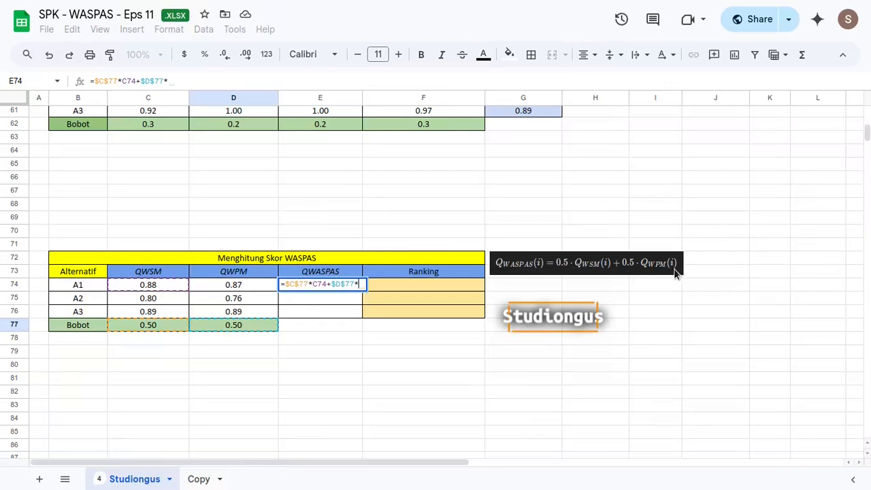
pyautogui.click(243, 286)
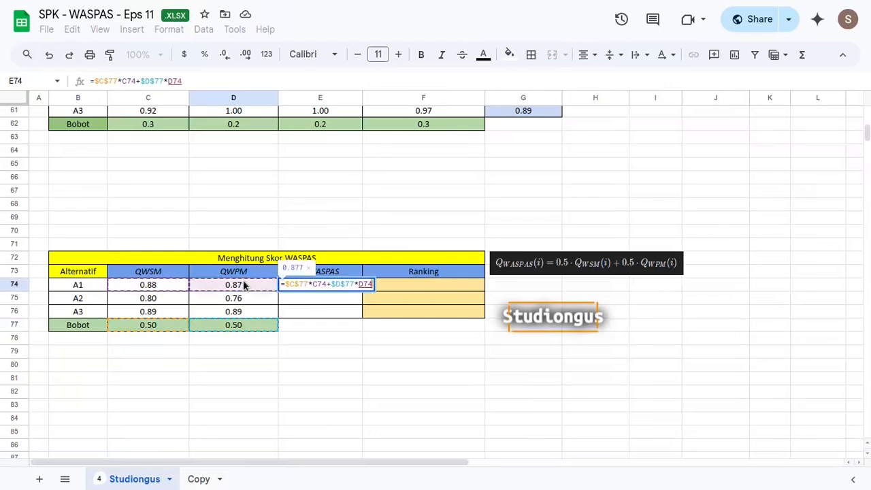
pyautogui.press('Return')
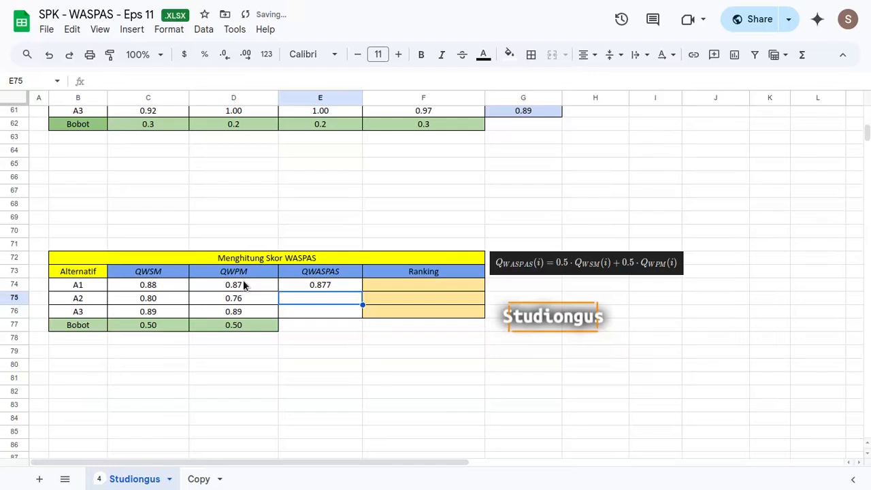
# Fill the QWASPAS formula from E74 down to E76 and check the copied formulas for A2 and A3.
pyautogui.press('Up')
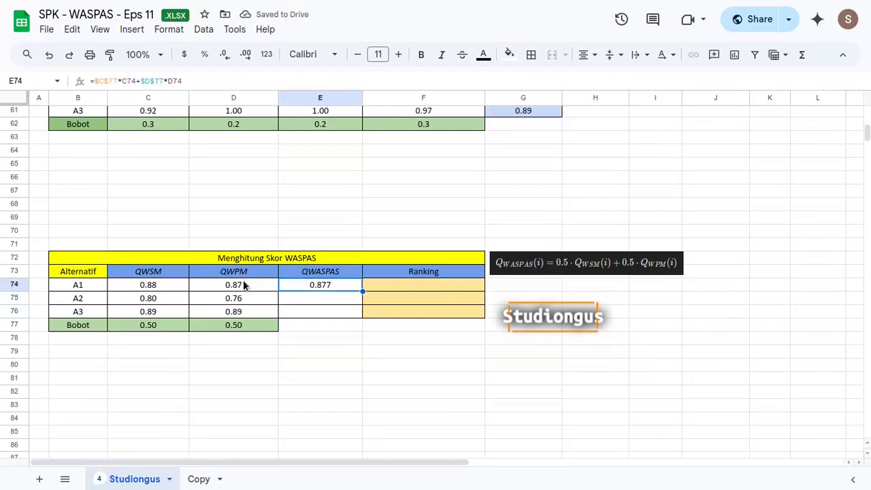
pyautogui.hotkey('shift', 'Down')
pyautogui.hotkey('shift', 'Down')
pyautogui.hotkey('ctrl', 'd')
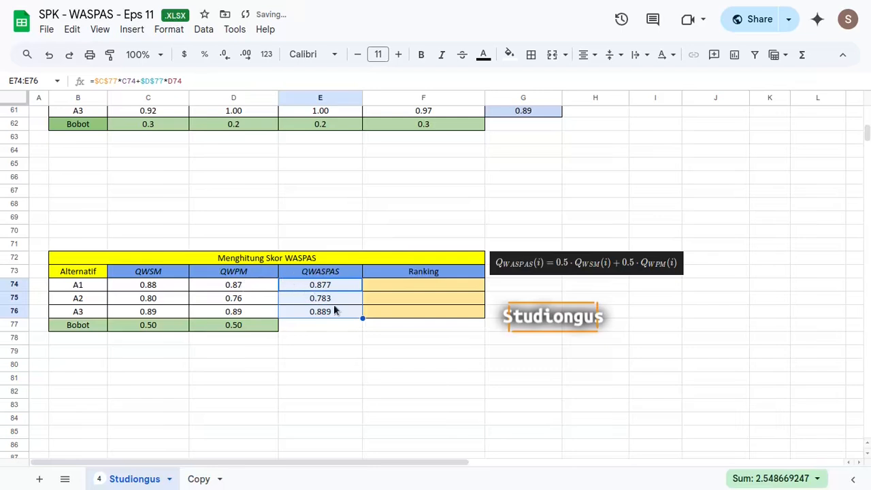
pyautogui.click(334, 303)
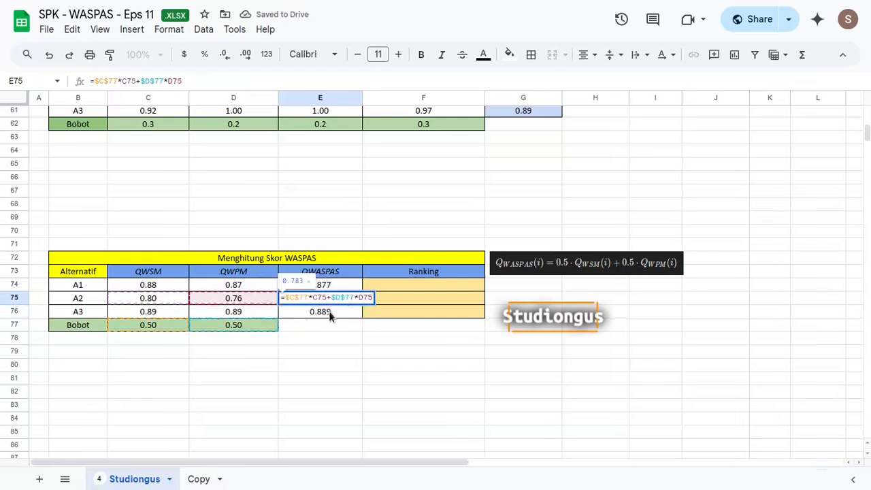
pyautogui.click(330, 311)
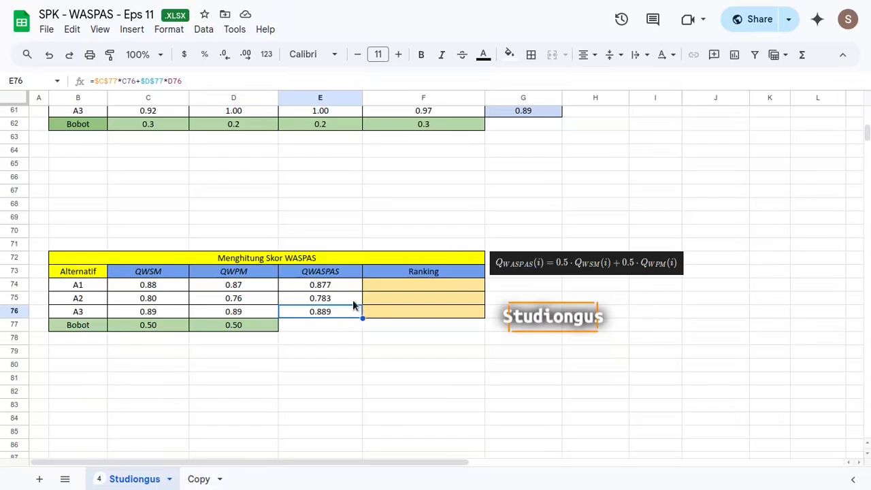
# Enter =RANK(E74,$E$74:$E$76,0) in F74 to rank A1 by its QWASPAS score in descending order.
pyautogui.click(428, 289)
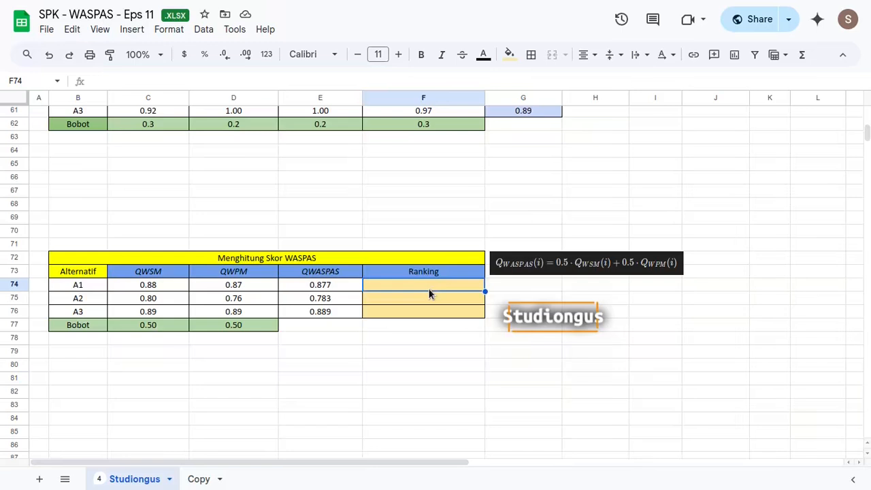
pyautogui.write('=')
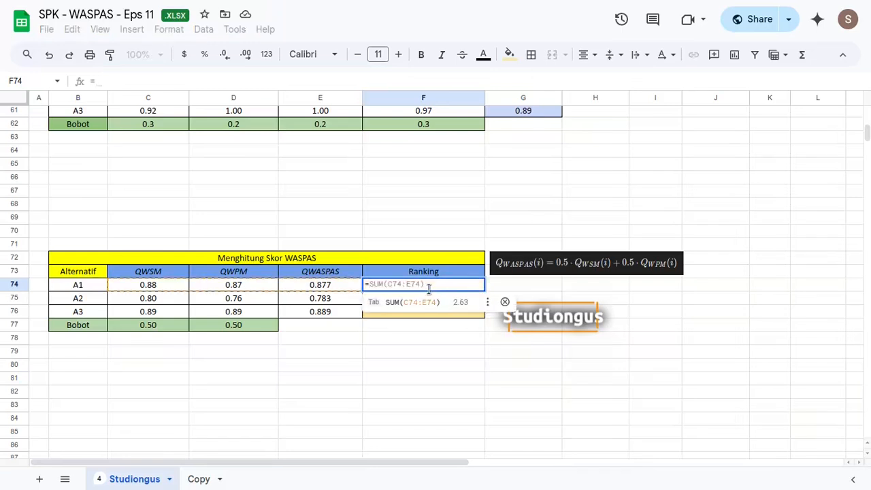
pyautogui.write('rank')
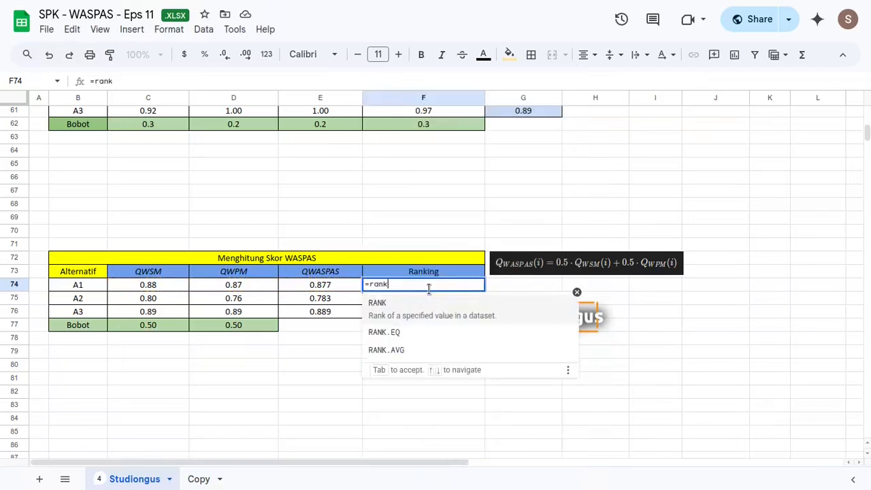
pyautogui.press('Tab')
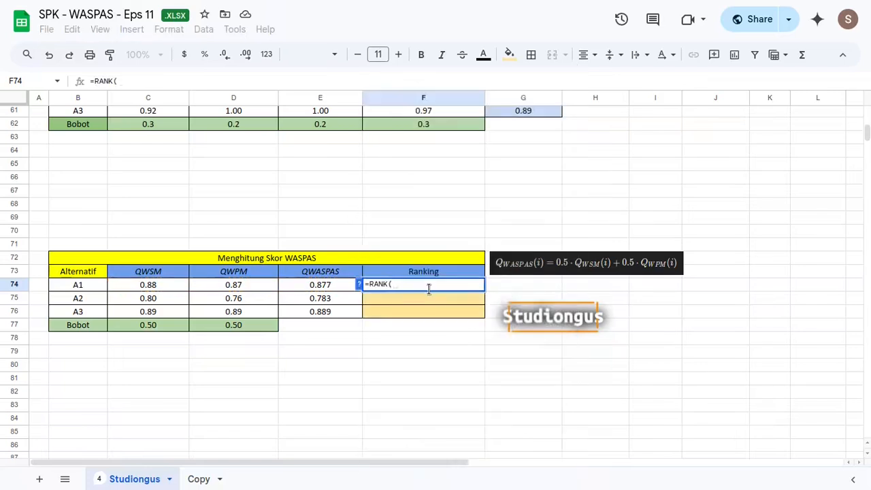
pyautogui.press('Left')
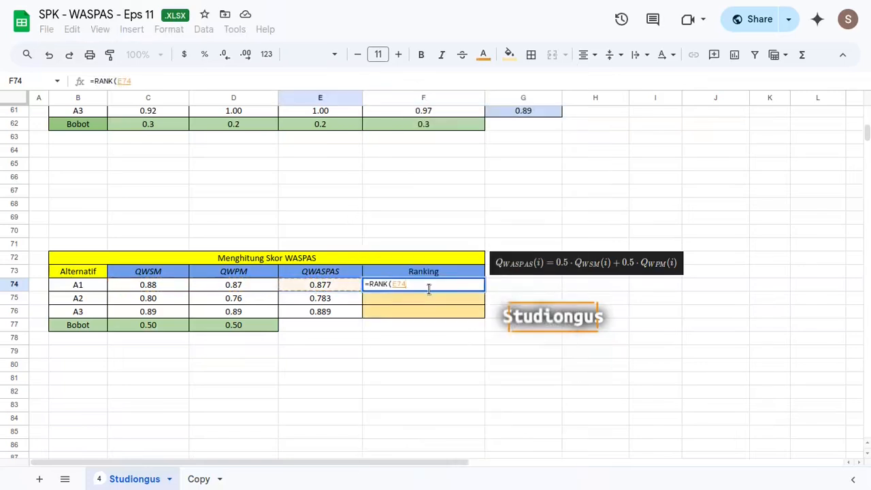
pyautogui.write(',')
pyautogui.press('Left')
pyautogui.hotkey('shift', 'Down')
pyautogui.hotkey('shift', 'Down')
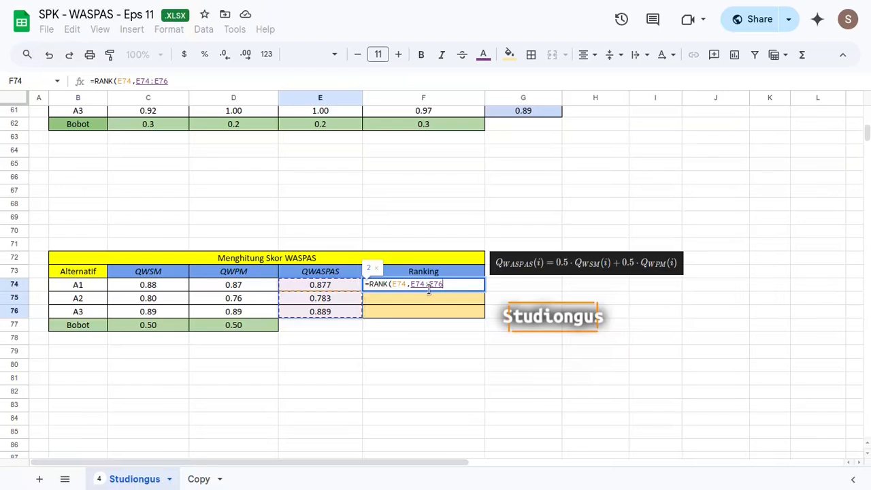
pyautogui.press('F4')
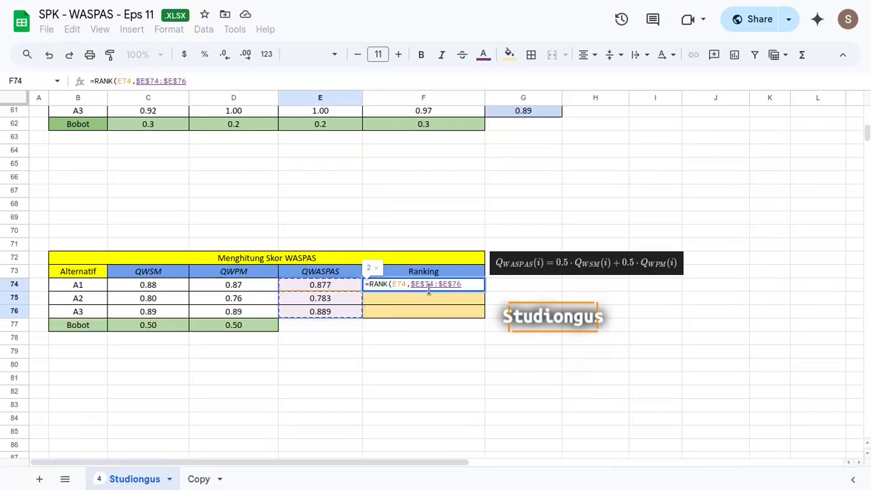
pyautogui.write(',')
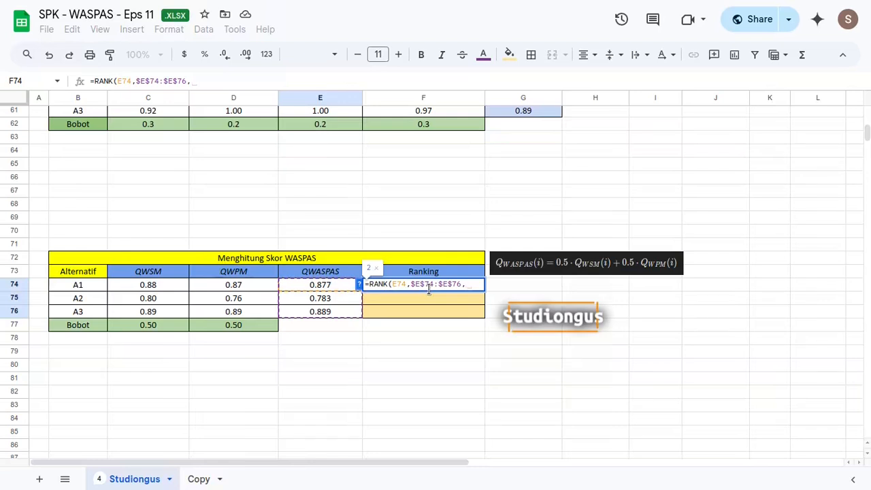
pyautogui.write('0')
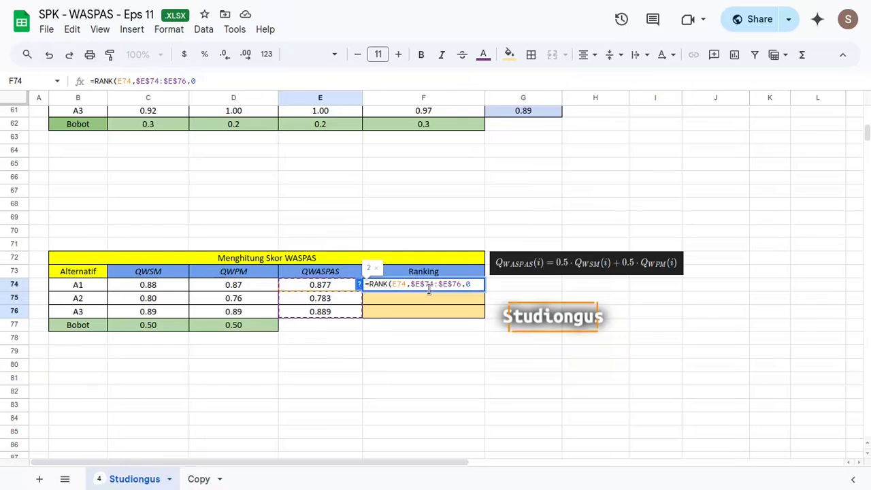
pyautogui.press('Return')
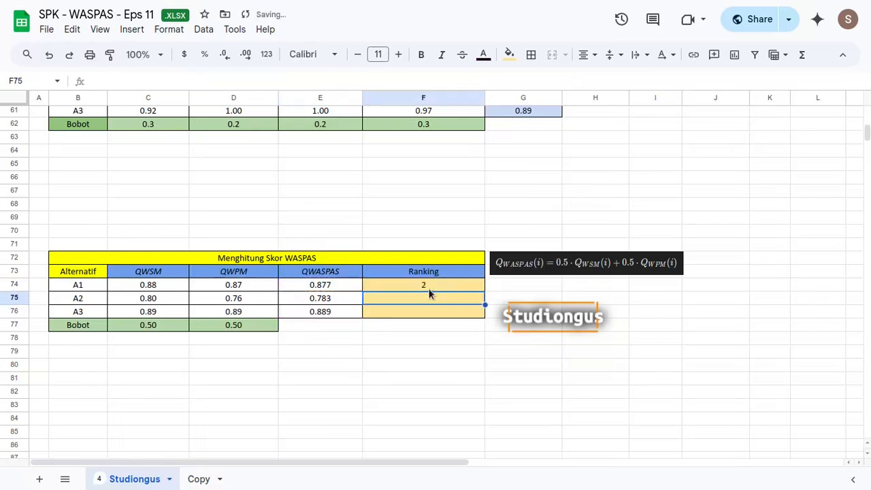
# Fill the RANK formula from F74 down to F76 to rank the remaining alternatives.
pyautogui.hotkey('shift', 'Up')
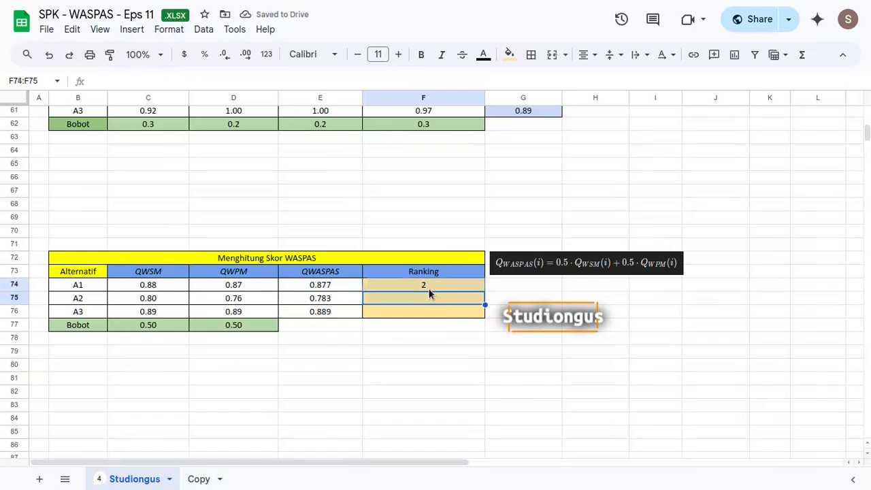
pyautogui.press('Up')
pyautogui.press('Down')
pyautogui.press('Up')
pyautogui.hotkey('shift', 'Down')
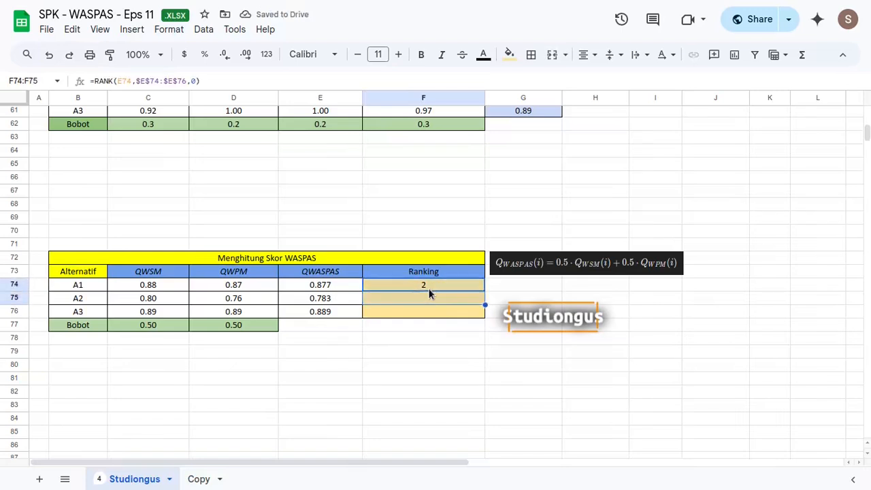
pyautogui.hotkey('shift', 'Down')
pyautogui.hotkey('ctrl', 'd')
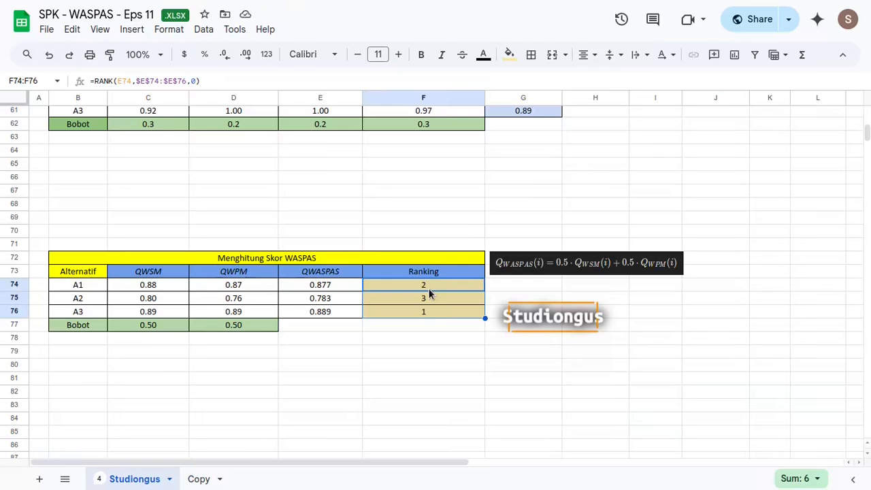
# Compare the WASPAS ranking with the Alternatif table to identify which hotel the top-ranked alternative code stands for.
pyautogui.scroll(15, 449, 332)
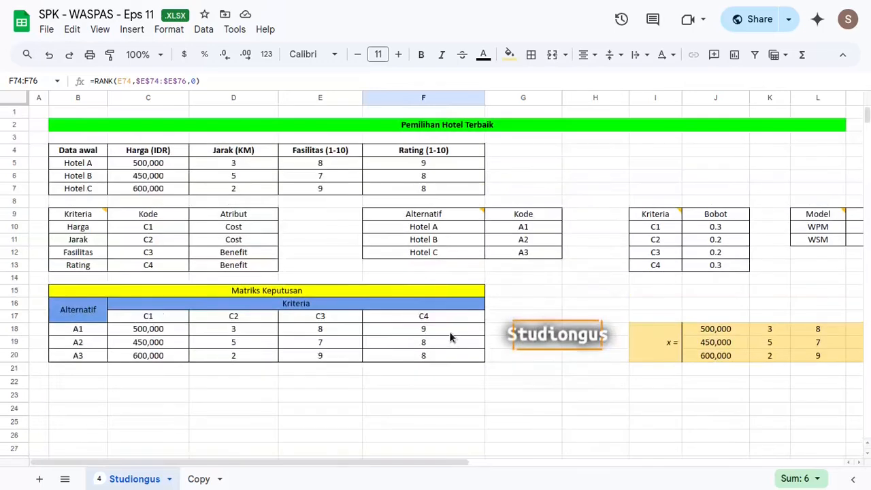
pyautogui.scroll(-15, 479, 313)
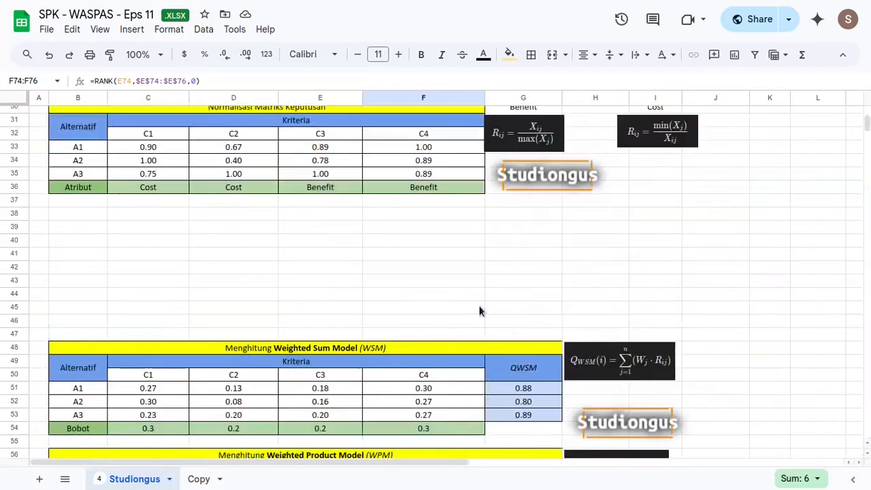
pyautogui.scroll(-3, 479, 313)
pyautogui.scroll(3, 452, 295)
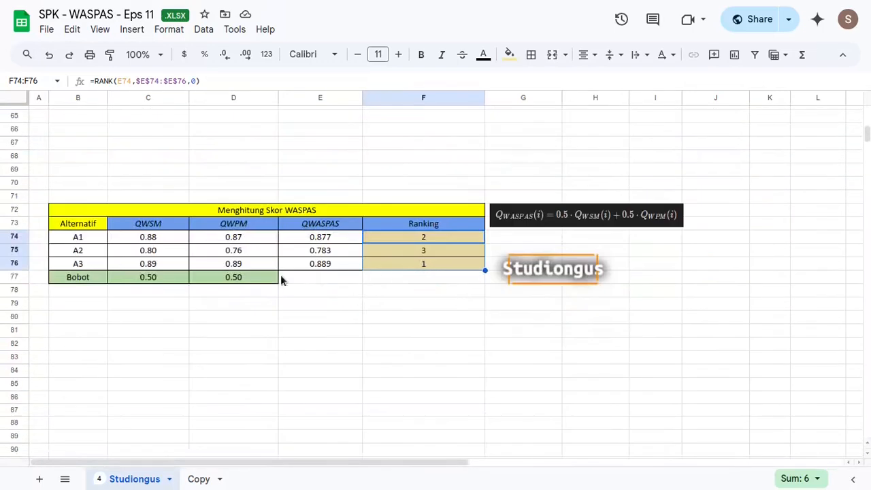
pyautogui.scroll(15, 381, 300)
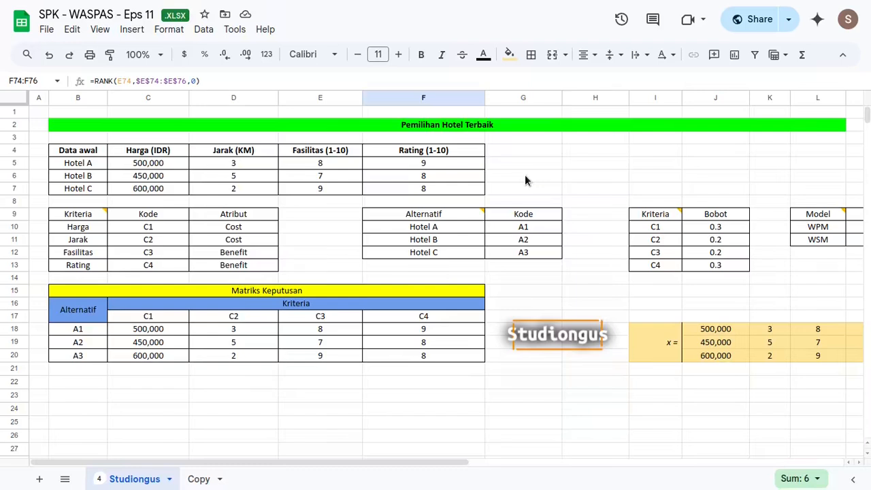
pyautogui.moveTo(433, 252); pyautogui.dragTo(507, 252)
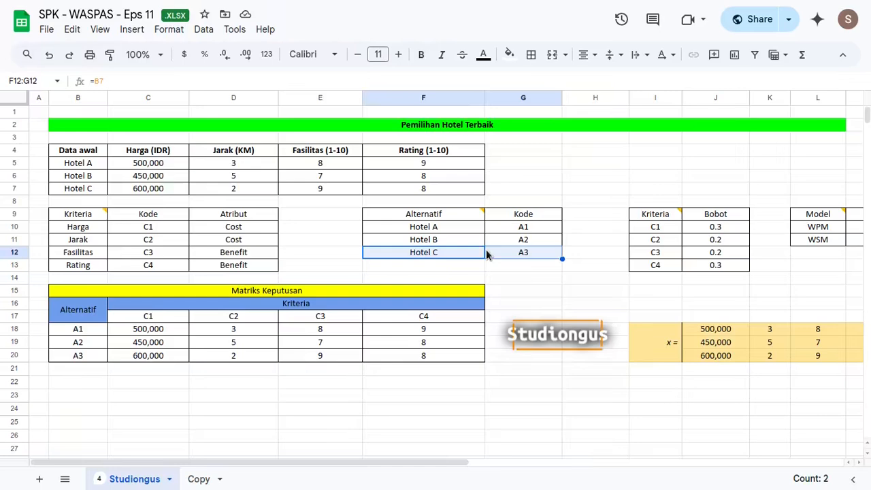
pyautogui.scroll(-12, 499, 253)
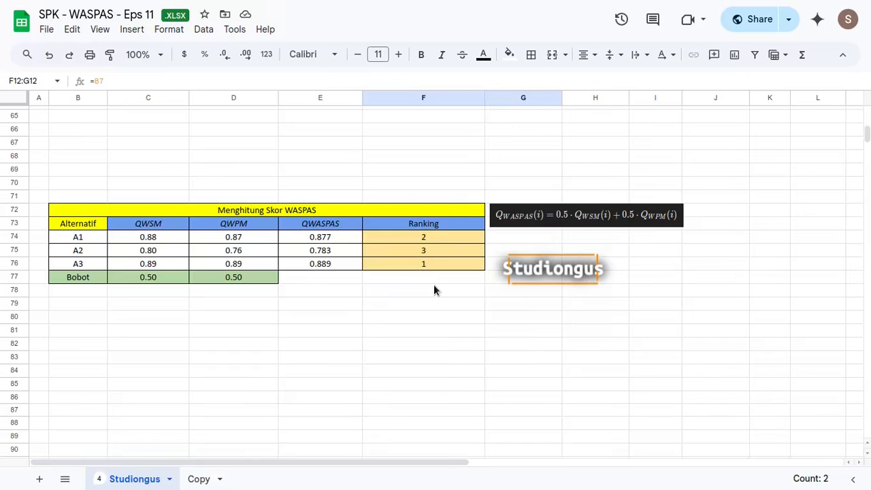
pyautogui.hotkey('alt', 'Tab')
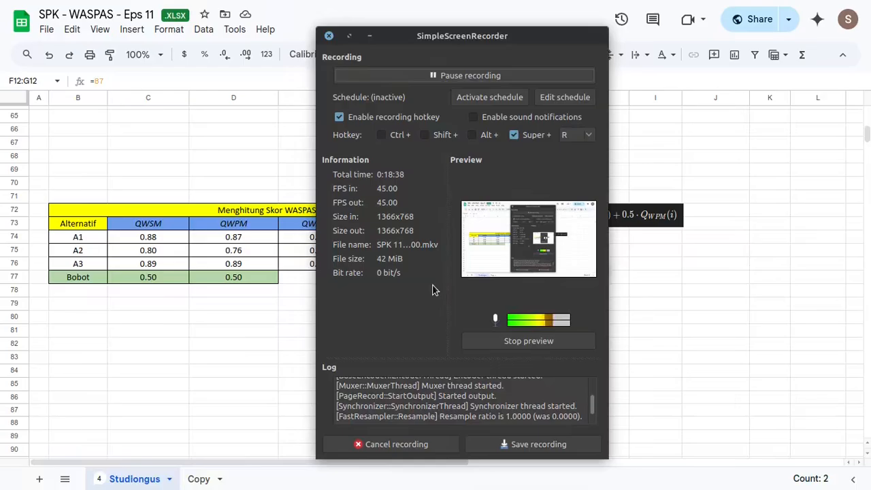